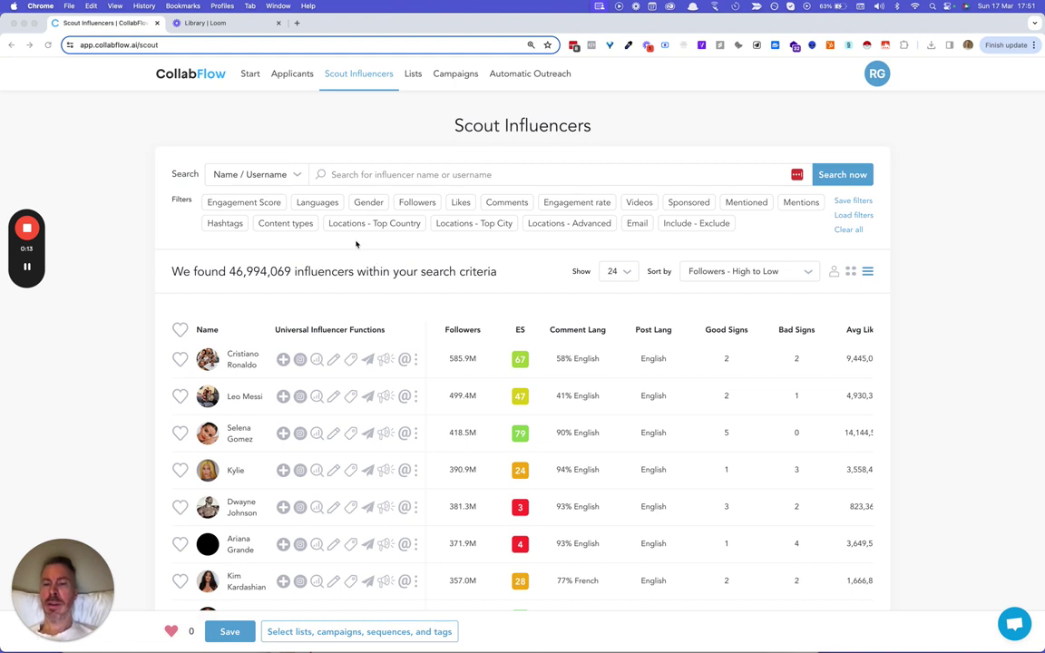
Set the Engagement Score filter to a 30–100 range.
click(242, 205)
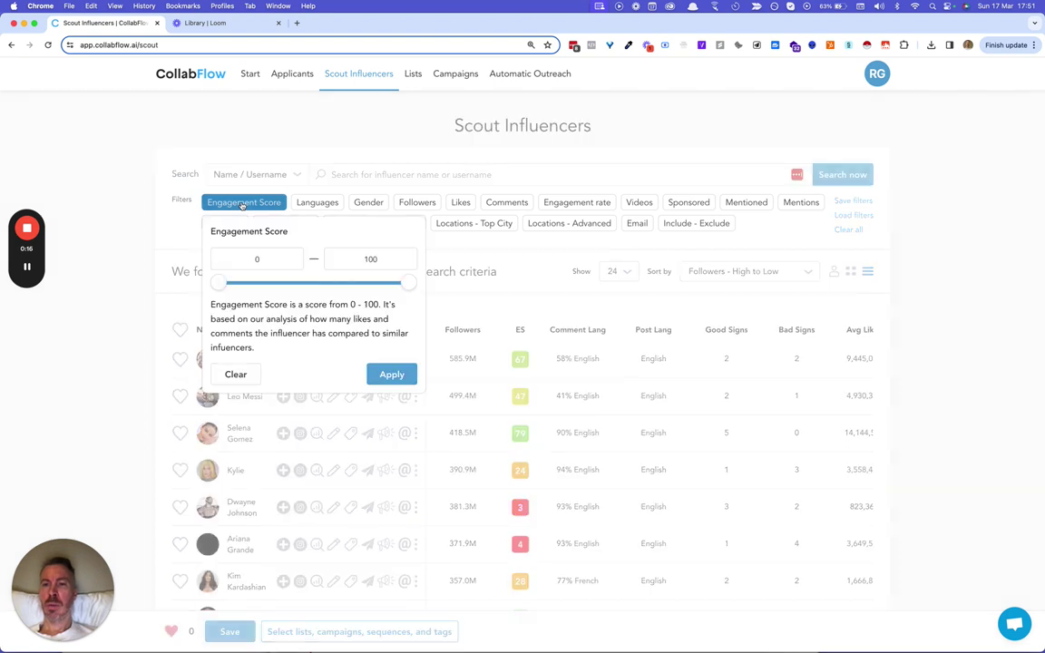
click(263, 260)
key(BackSpace)
text(30)
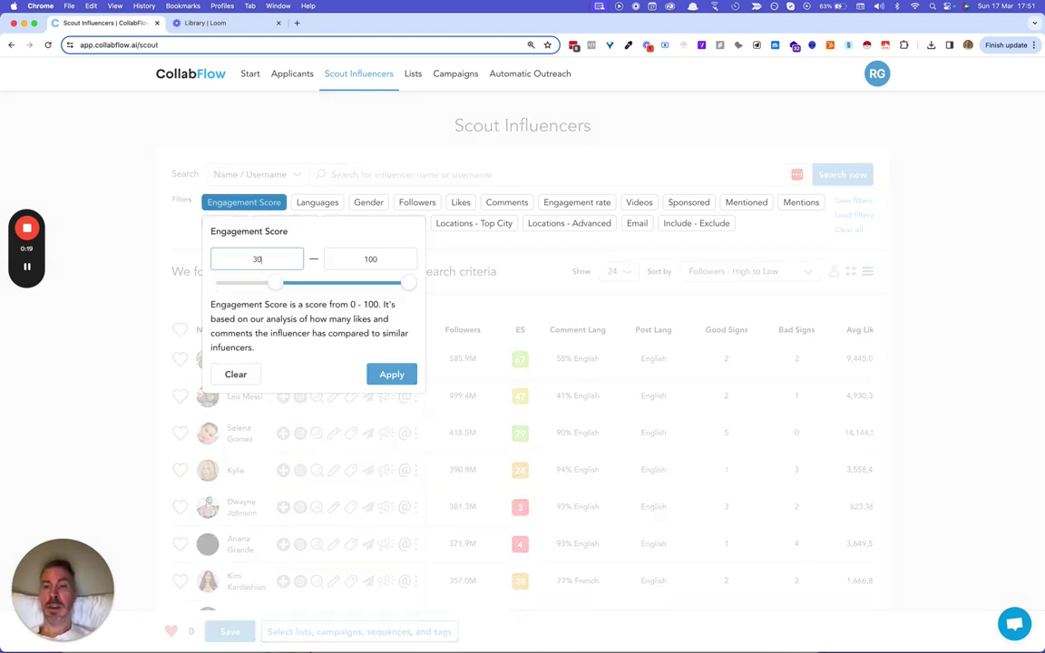
click(389, 375)
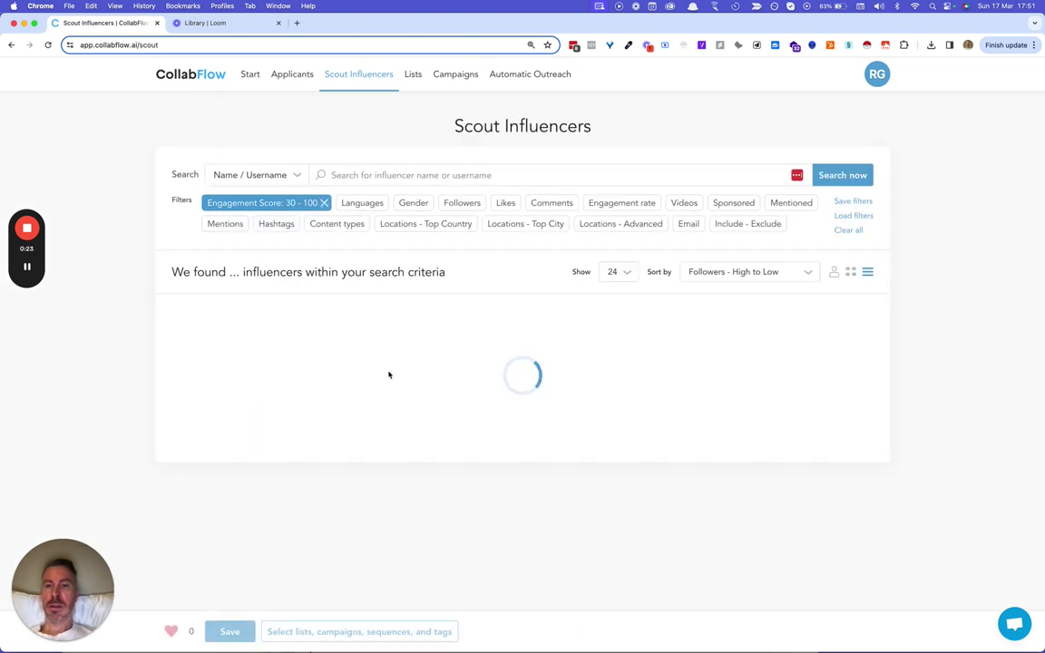
Filter influencers by English language.
click(362, 206)
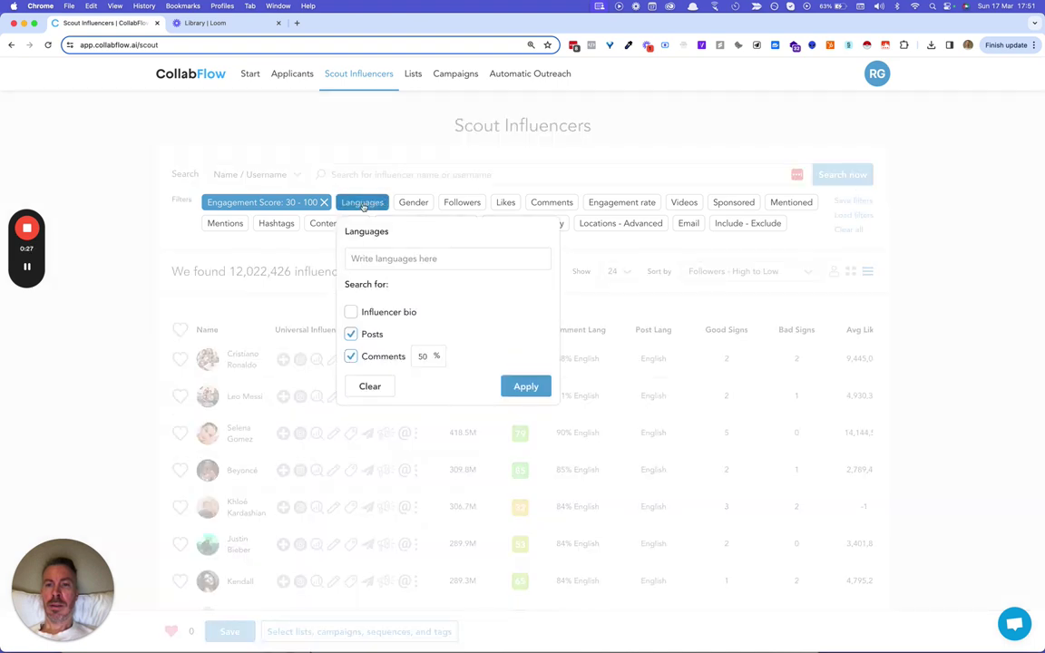
click(369, 256)
text(engli)
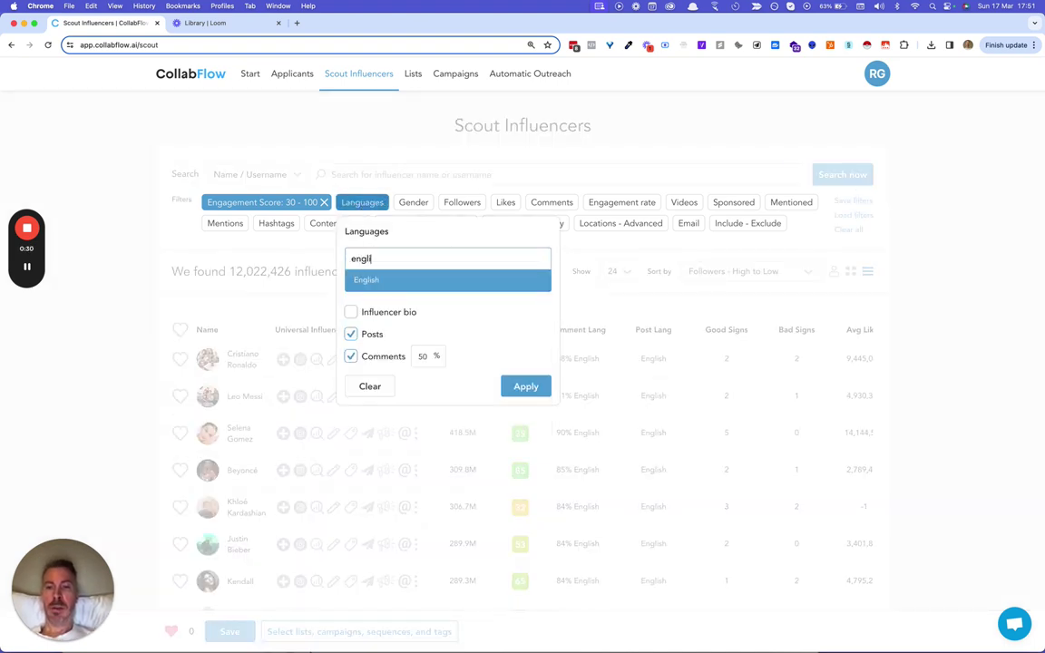
key(Return)
click(525, 387)
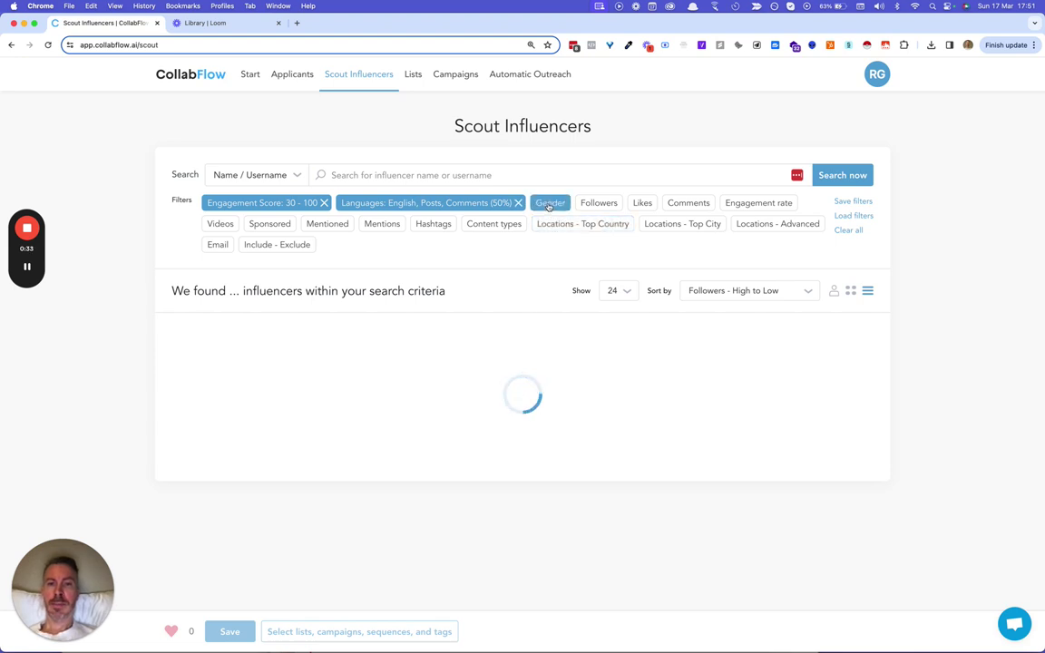
Restrict the gender filter to women.
click(549, 204)
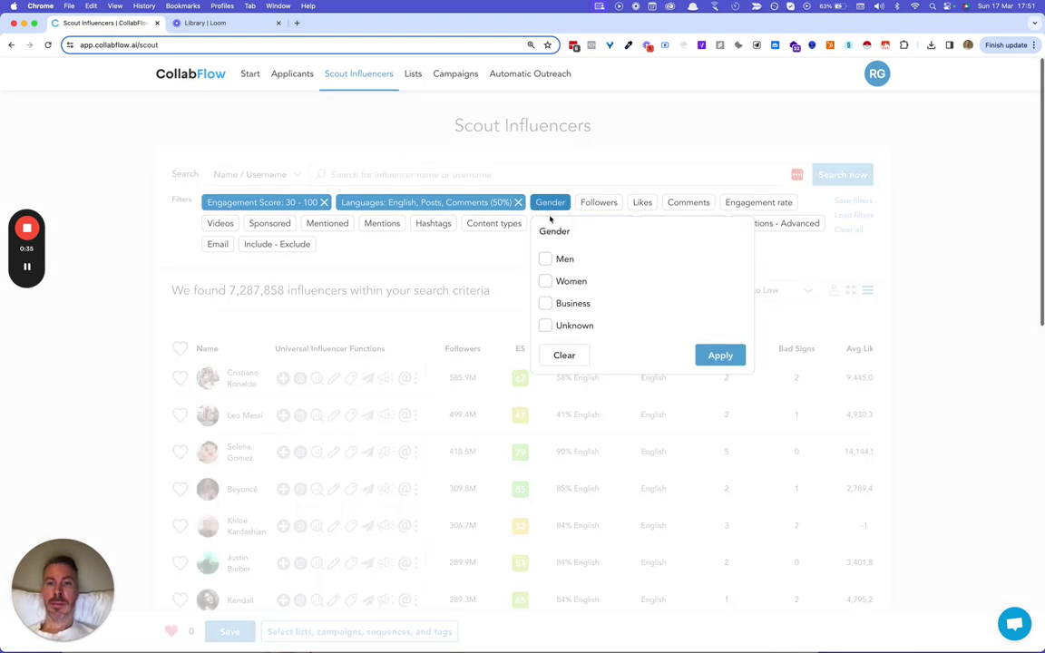
click(546, 283)
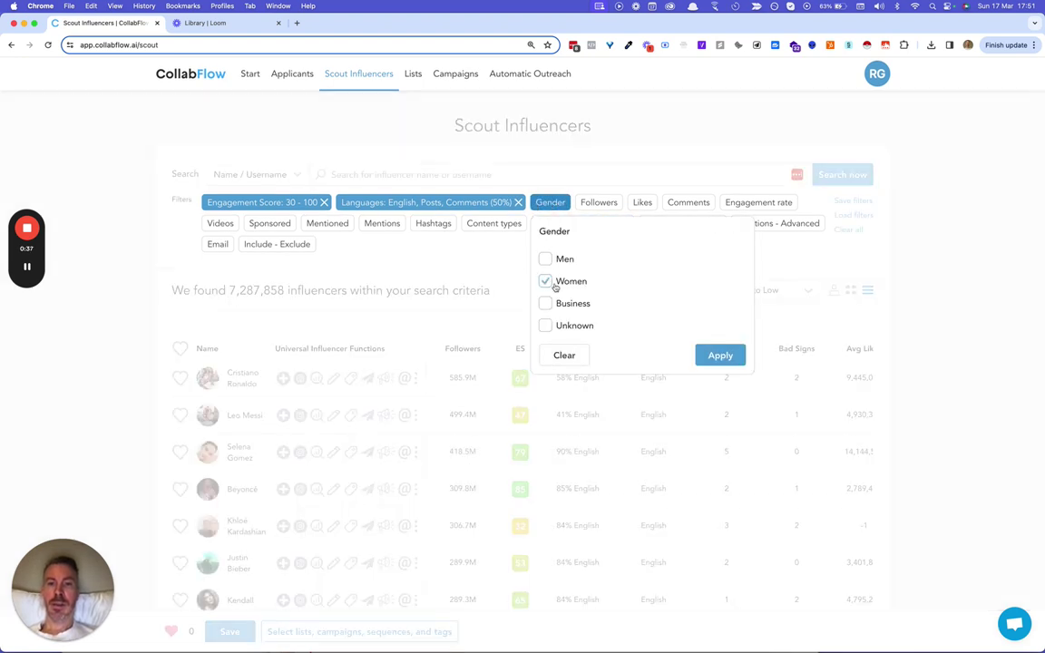
click(720, 355)
Cap the follower count at a maximum of 50,000.
click(642, 203)
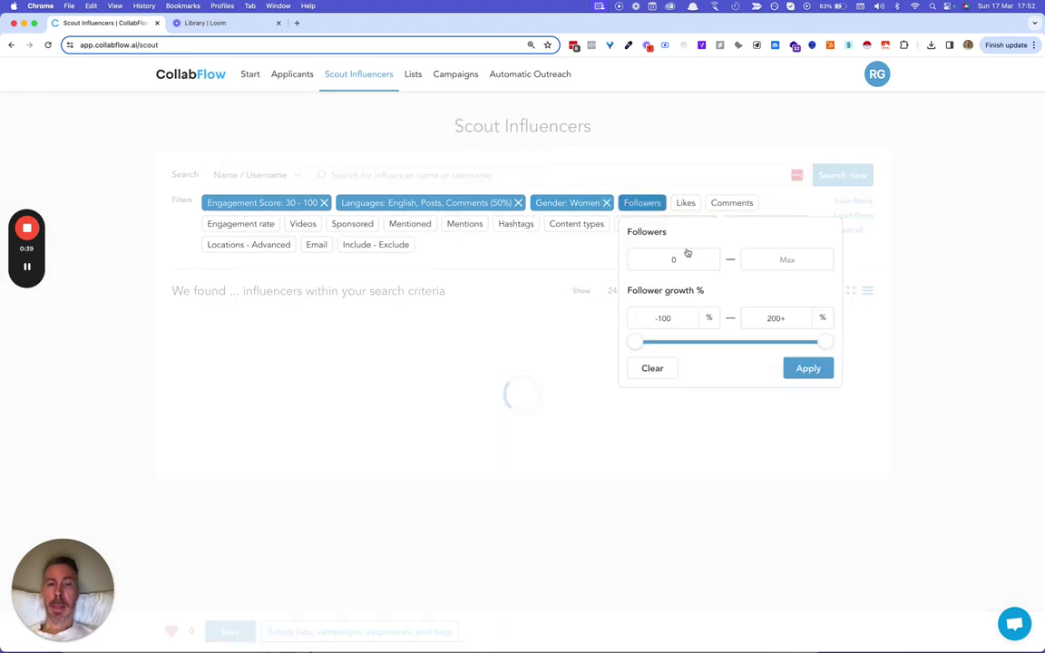
click(777, 261)
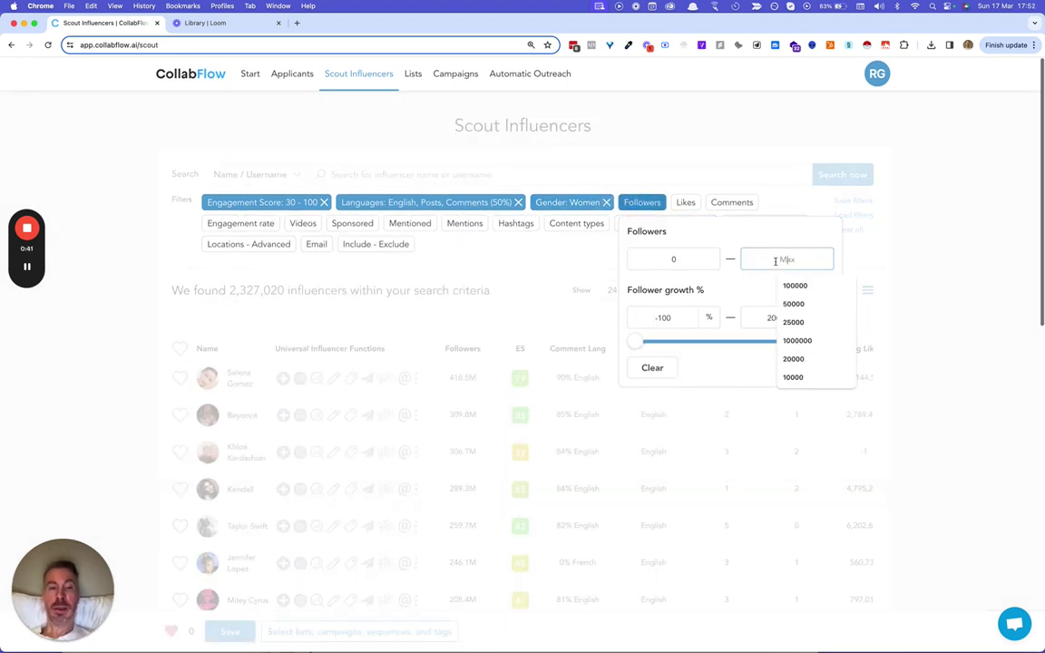
text(5000)
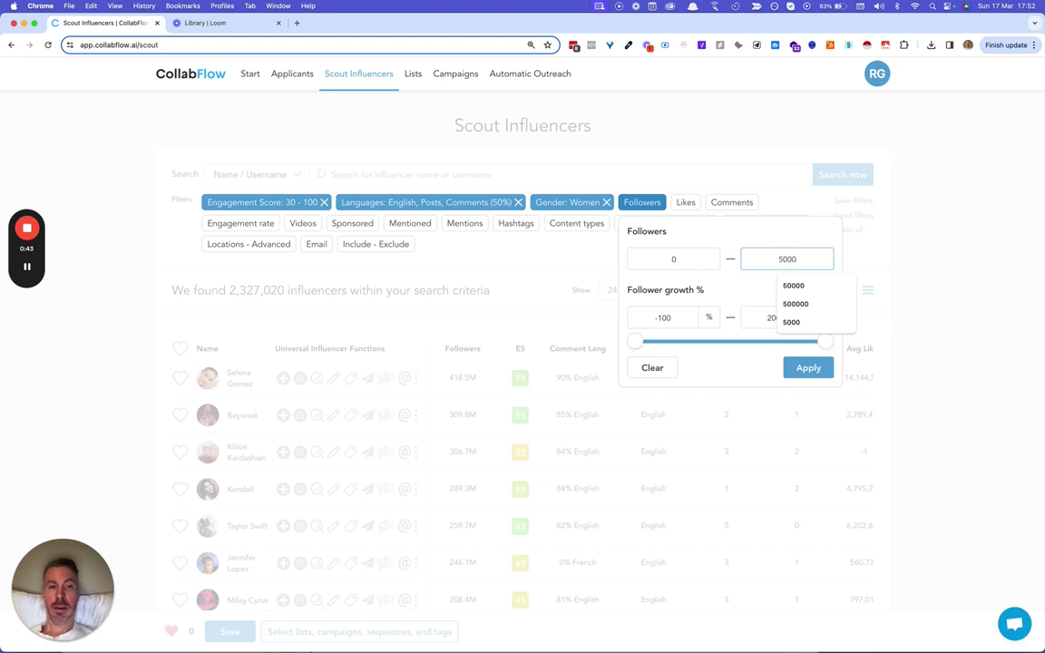
text(0)
key(Return)
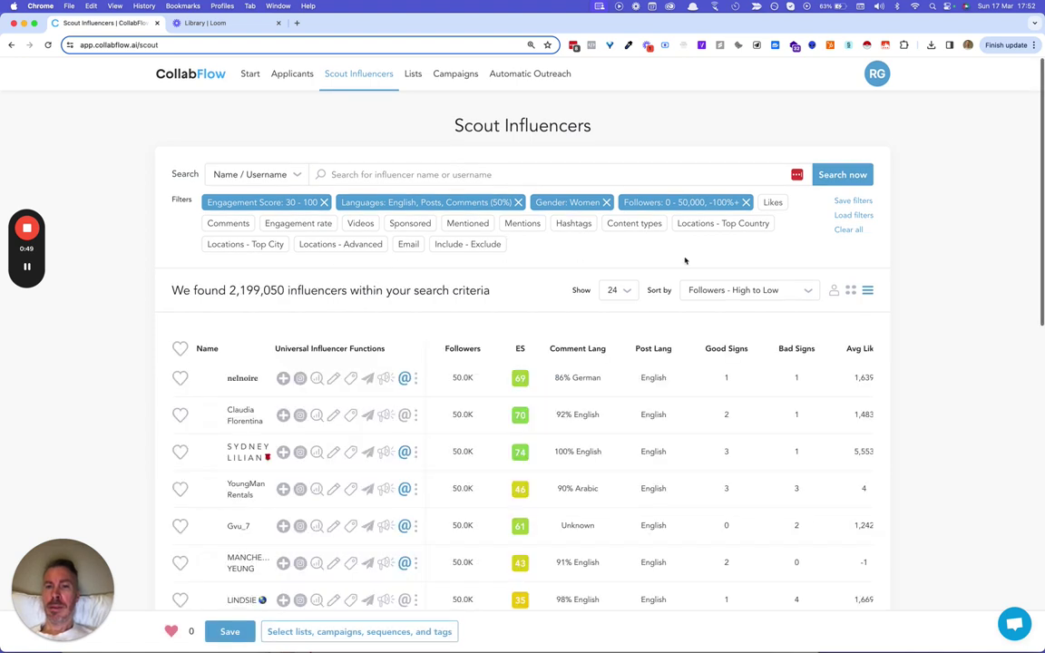
Set the top country location filter to United States.
click(718, 224)
click(709, 283)
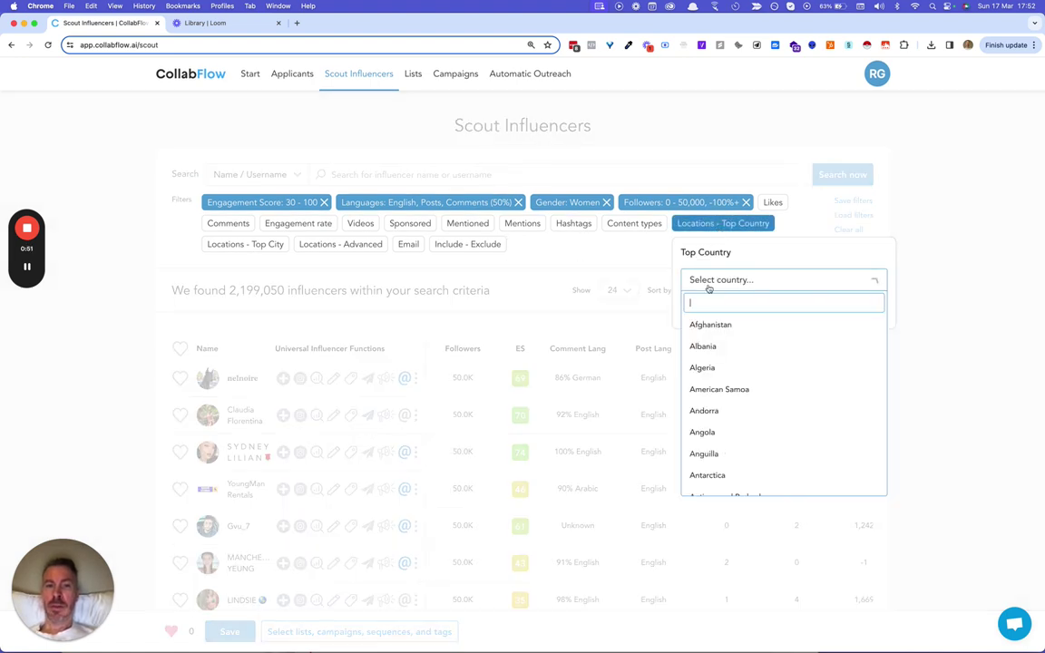
text(united)
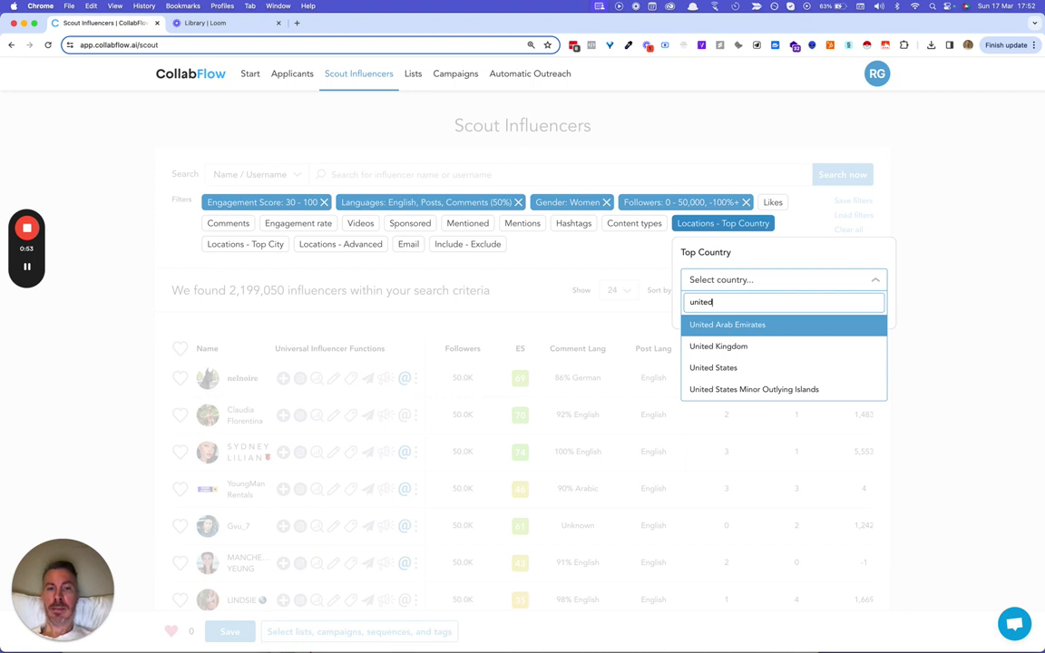
click(726, 368)
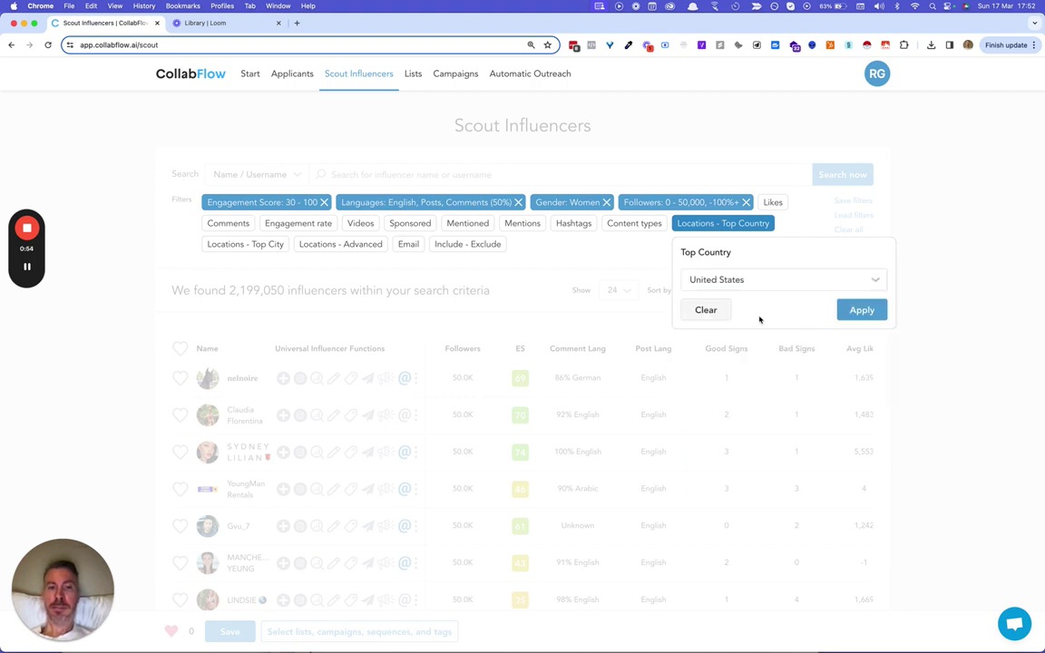
click(862, 312)
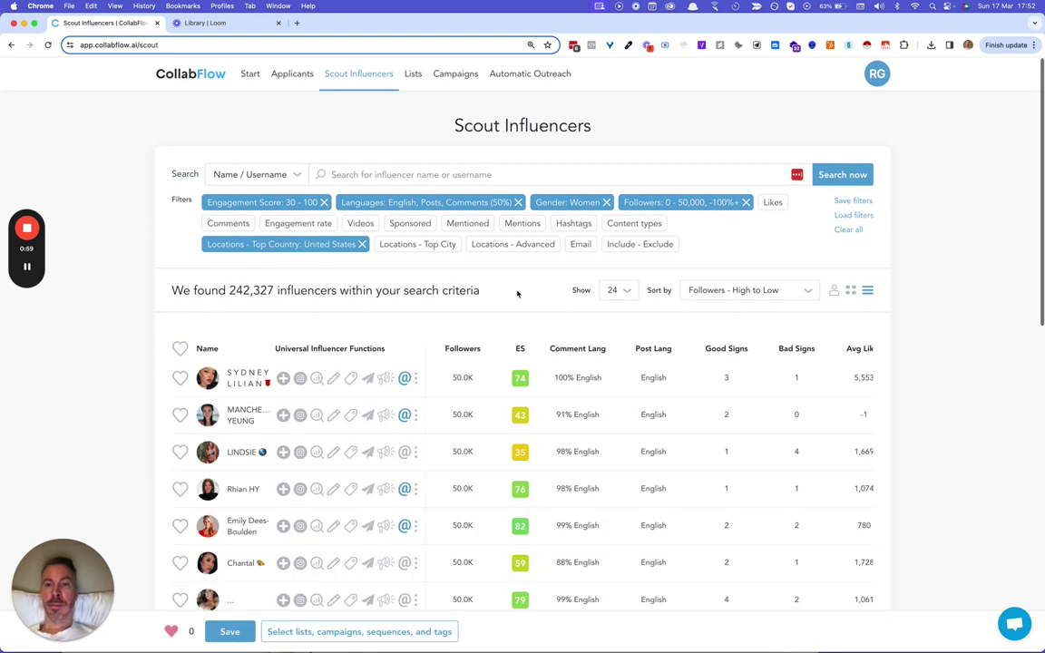
Require a minimum of 2,000 average video views.
click(361, 223)
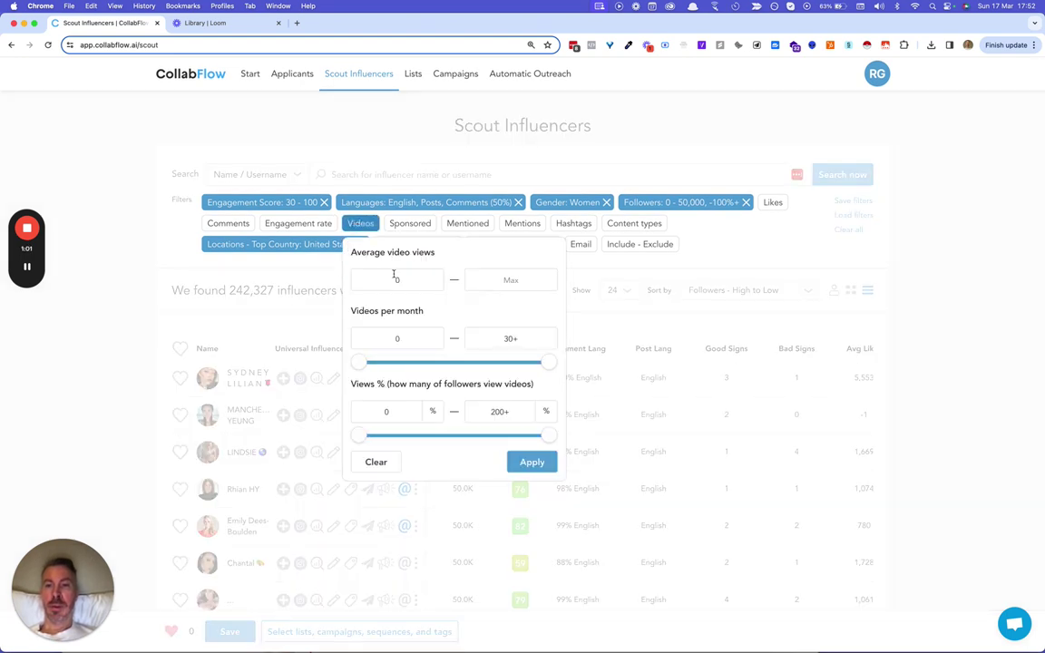
click(396, 279)
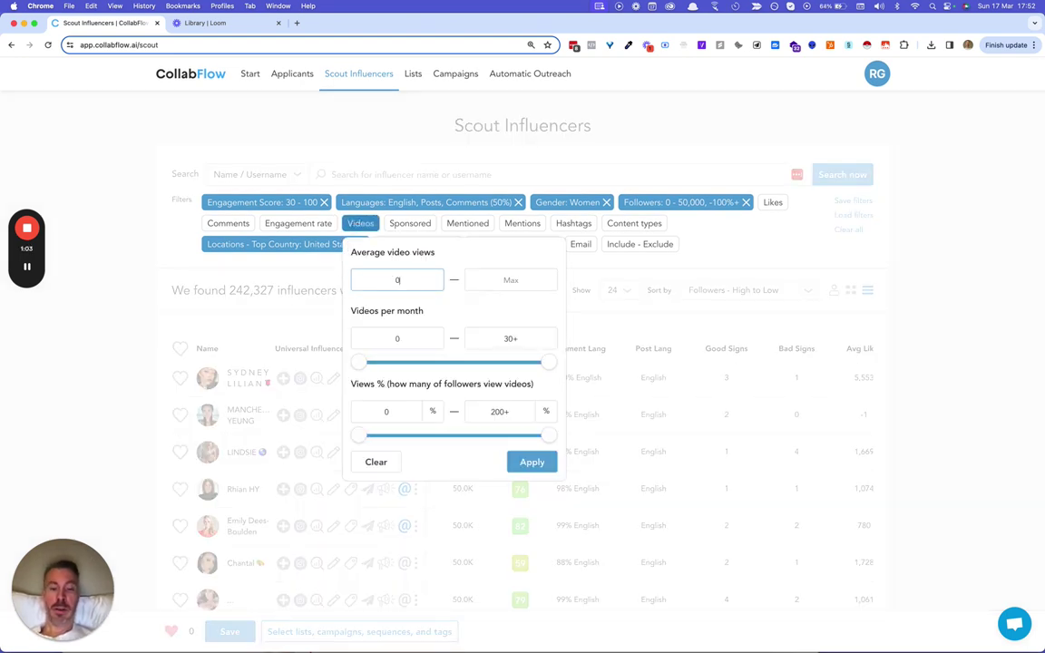
text(2000)
key(Return)
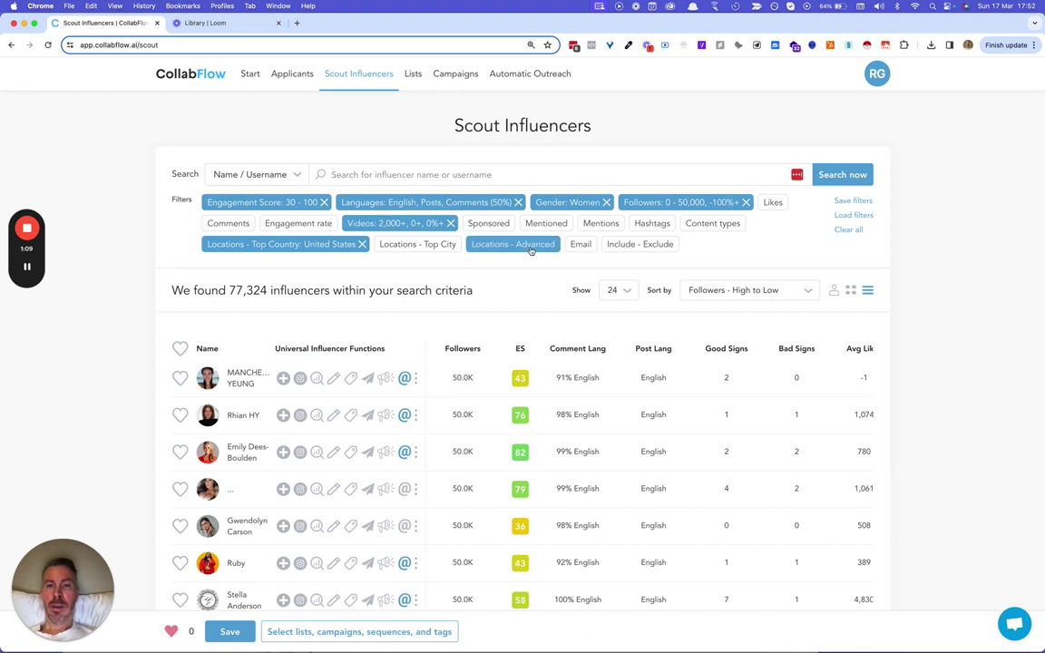
Keep only influencers with an email address.
click(580, 244)
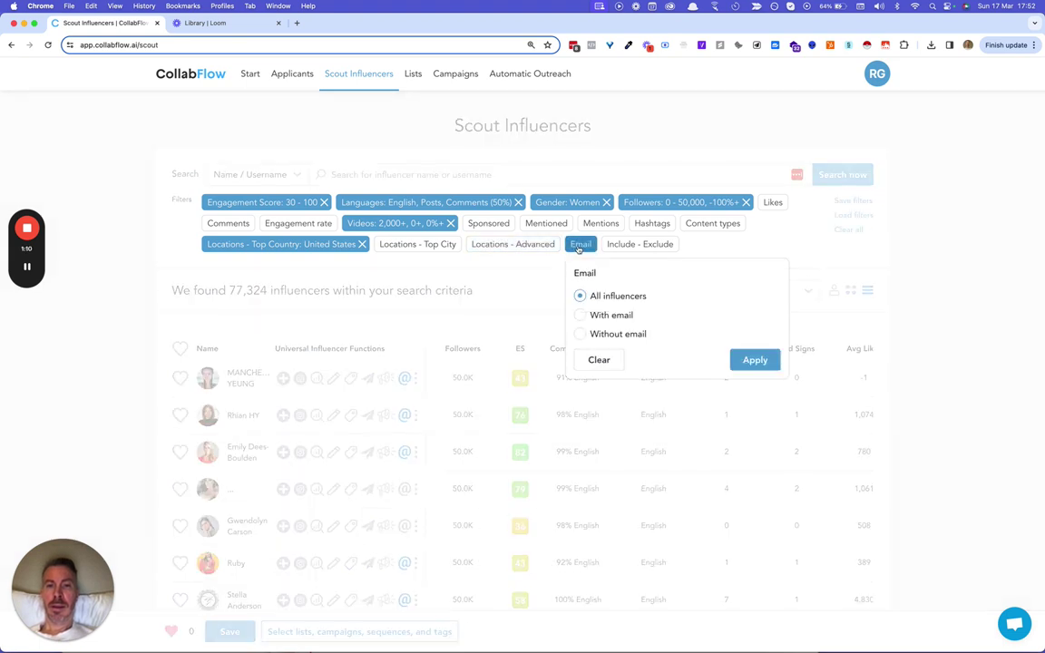
click(580, 315)
click(742, 361)
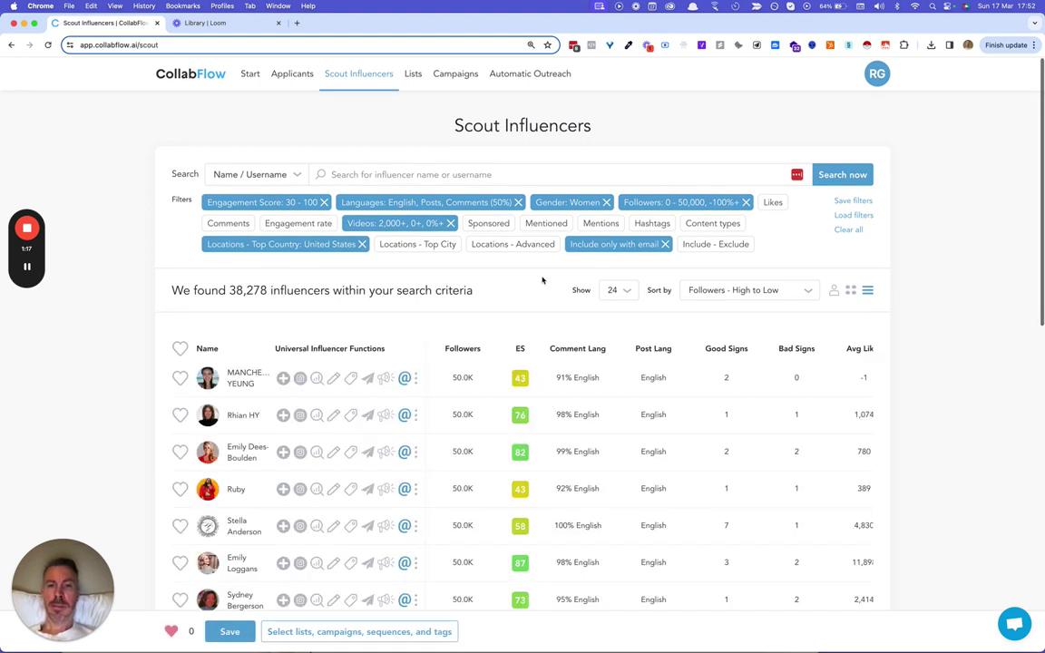
Add #skincare to the hashtag filter with at least 5 uses.
click(652, 224)
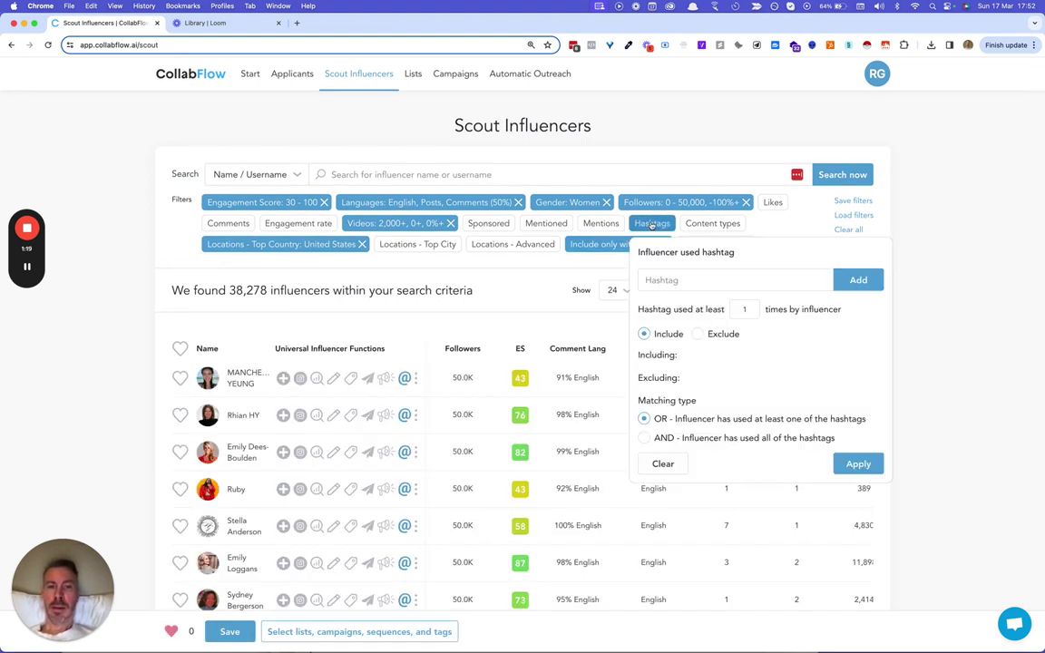
click(663, 281)
text(skincare)
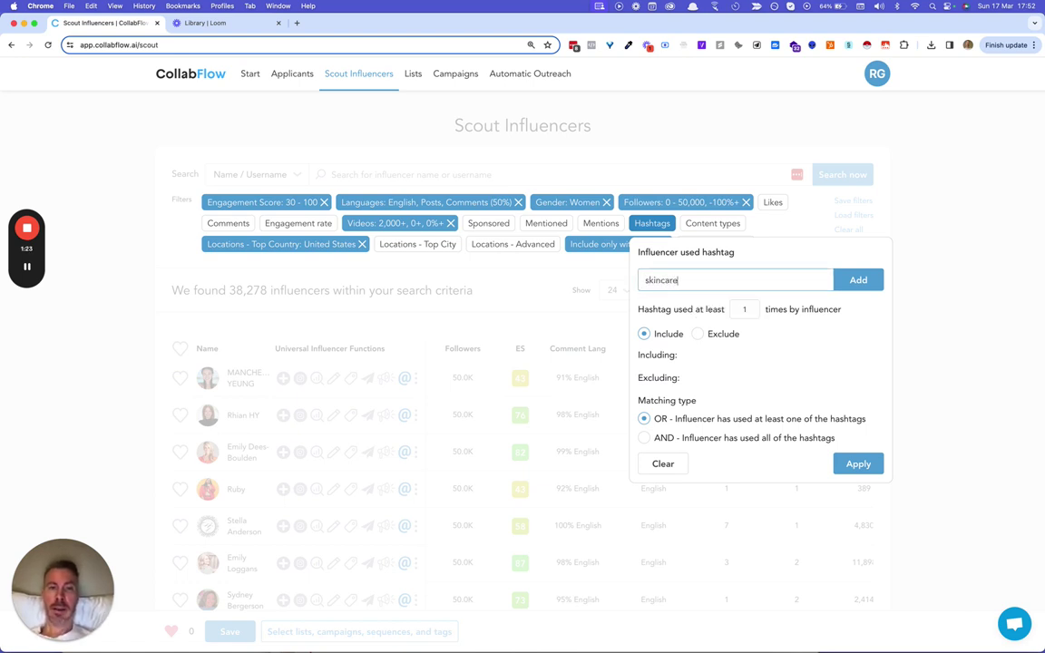
click(745, 309)
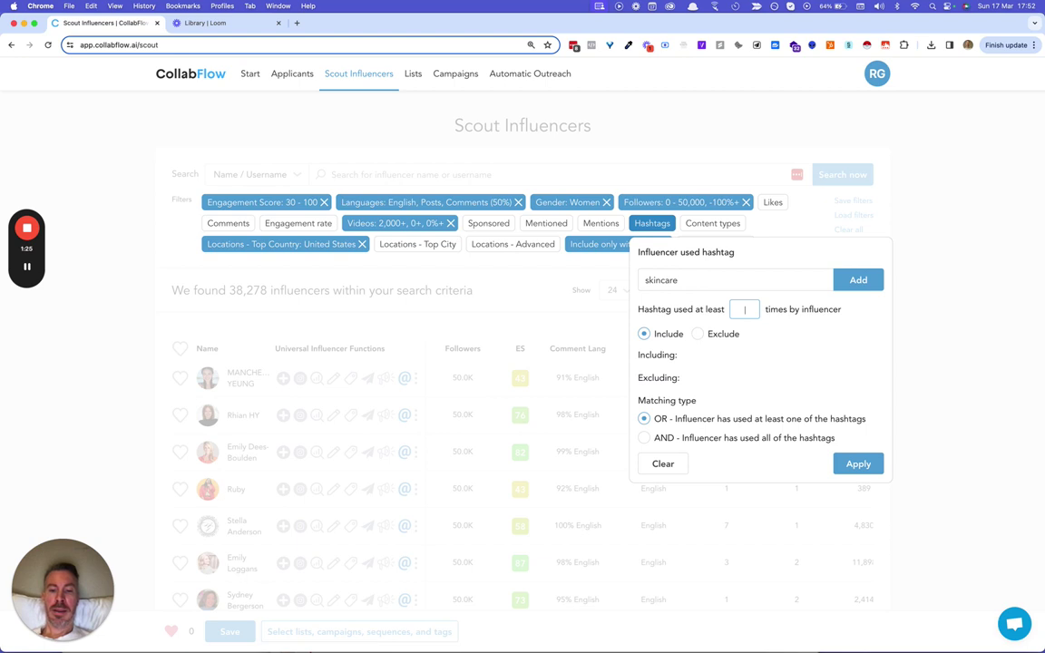
click(865, 281)
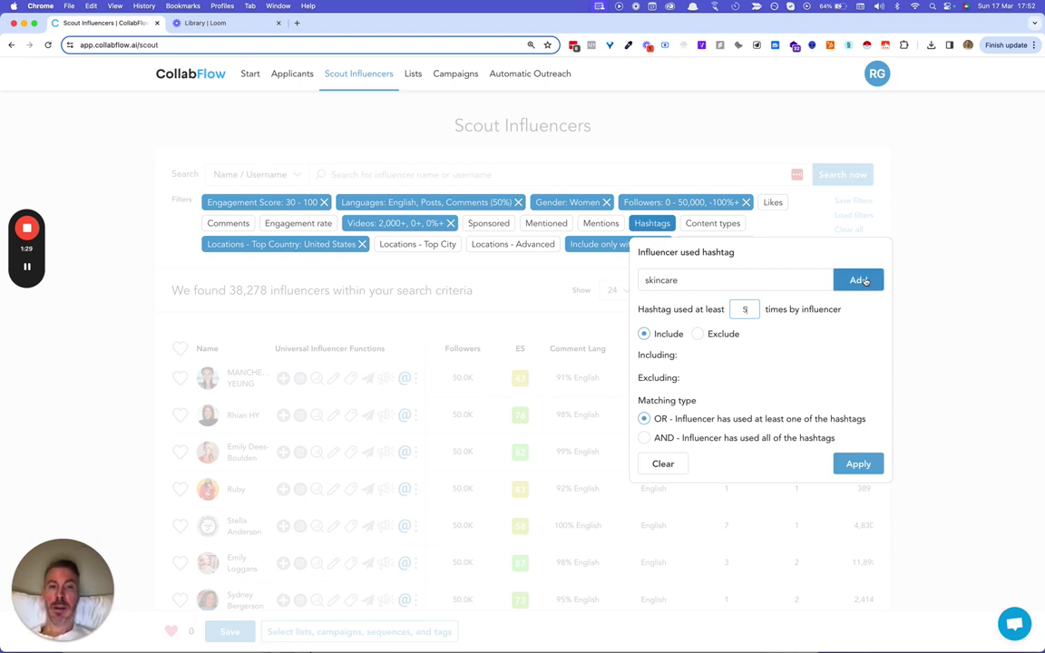
click(866, 282)
Add #over40 as a second hashtag requiring at least 1 use.
click(741, 283)
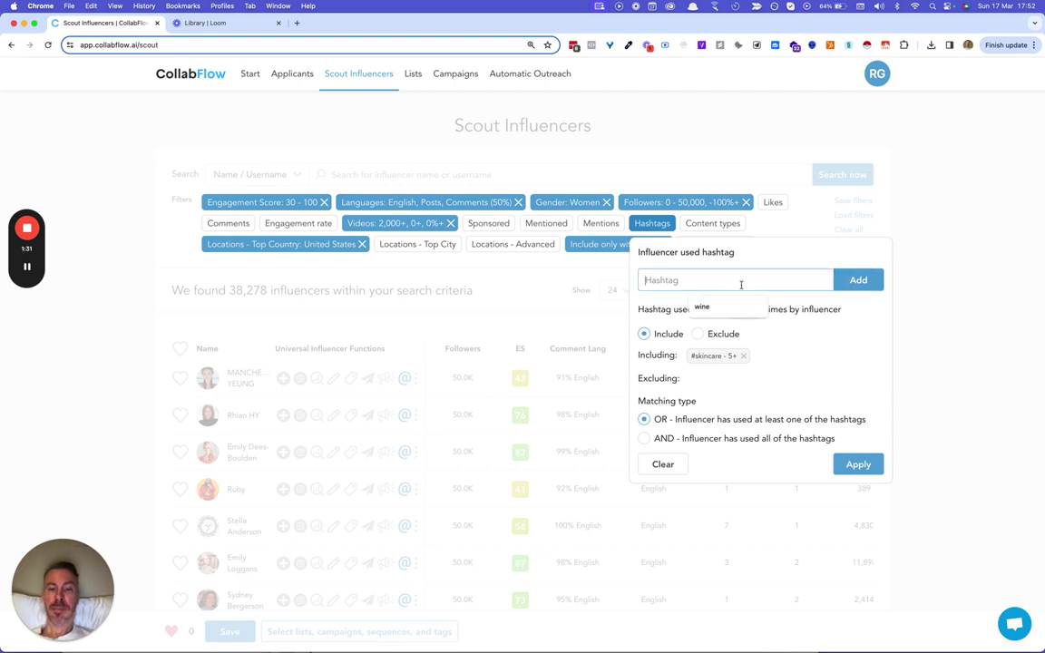
text(over40)
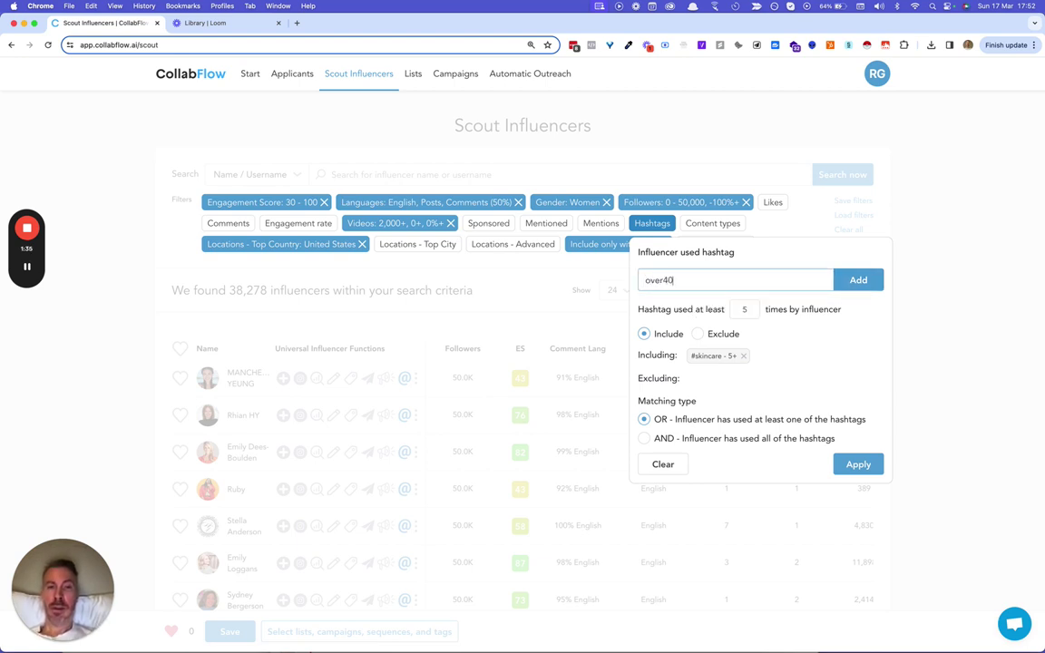
key(Return)
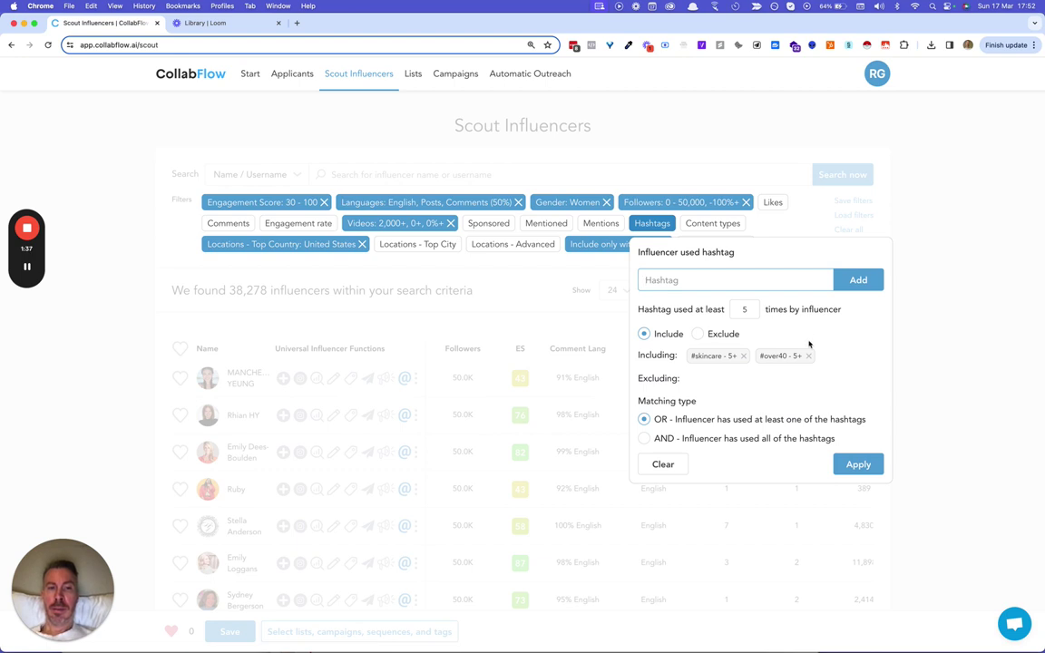
text(over)
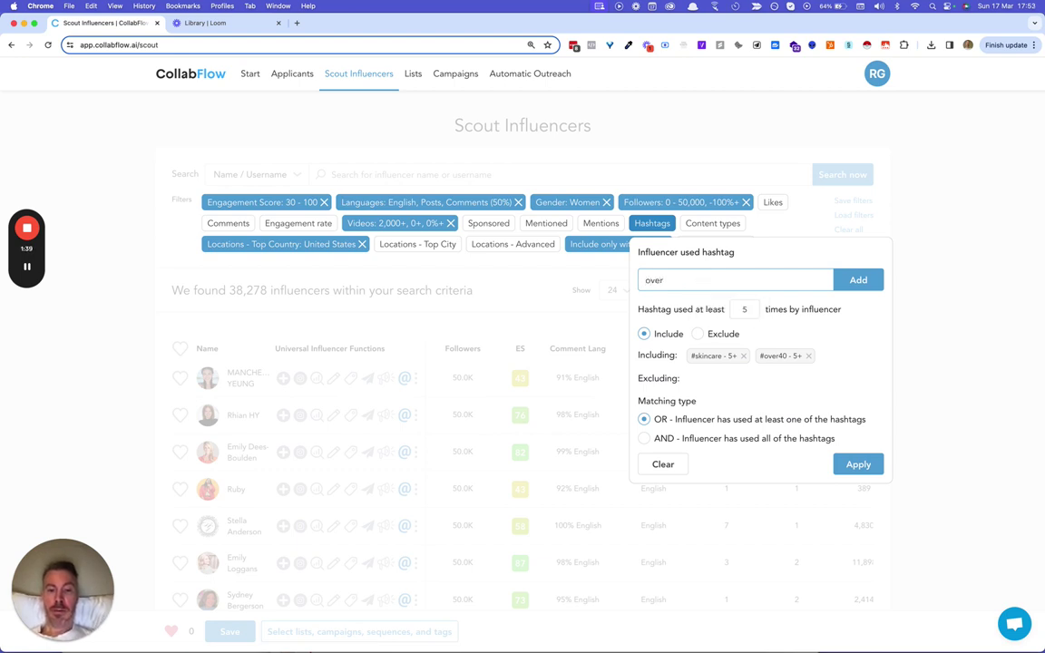
text(40)
click(748, 307)
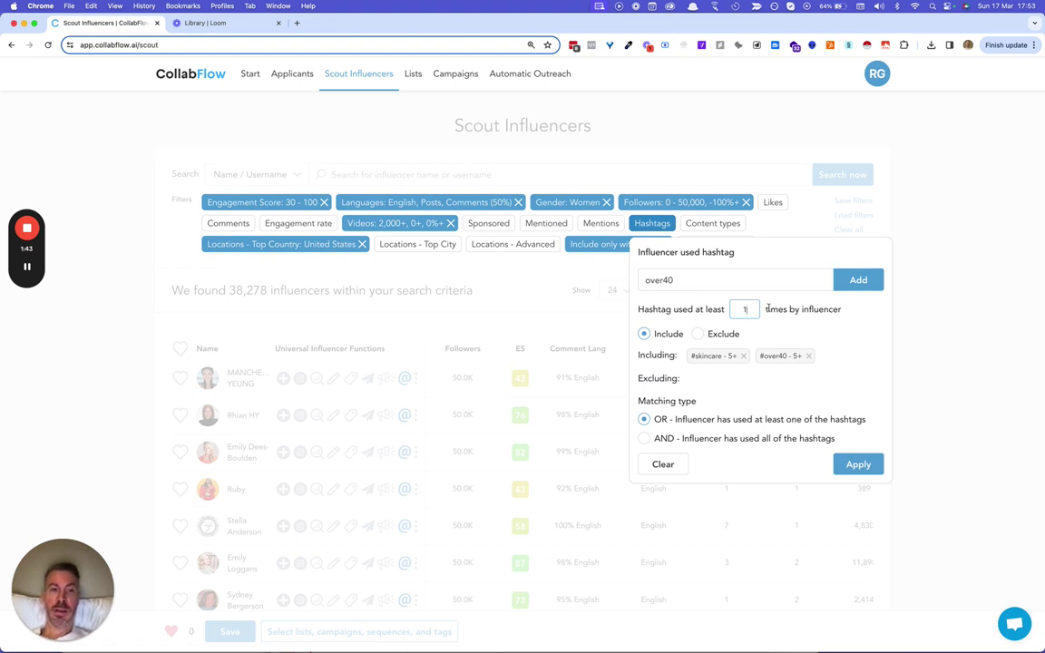
click(851, 285)
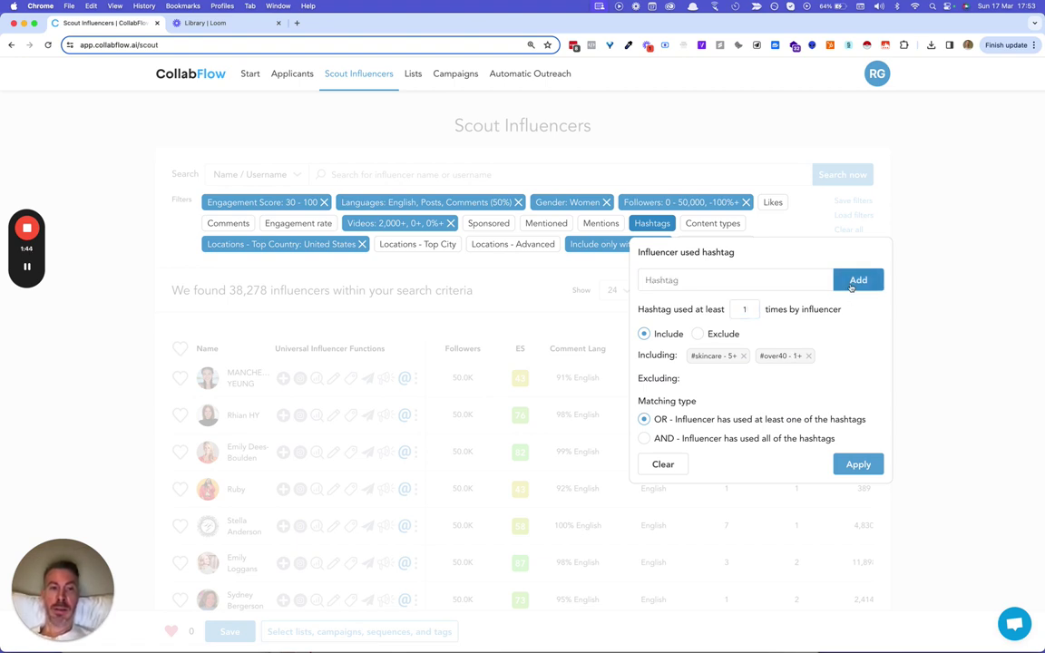
Require both hashtags and apply, narrowing results to 16 influencers.
click(667, 441)
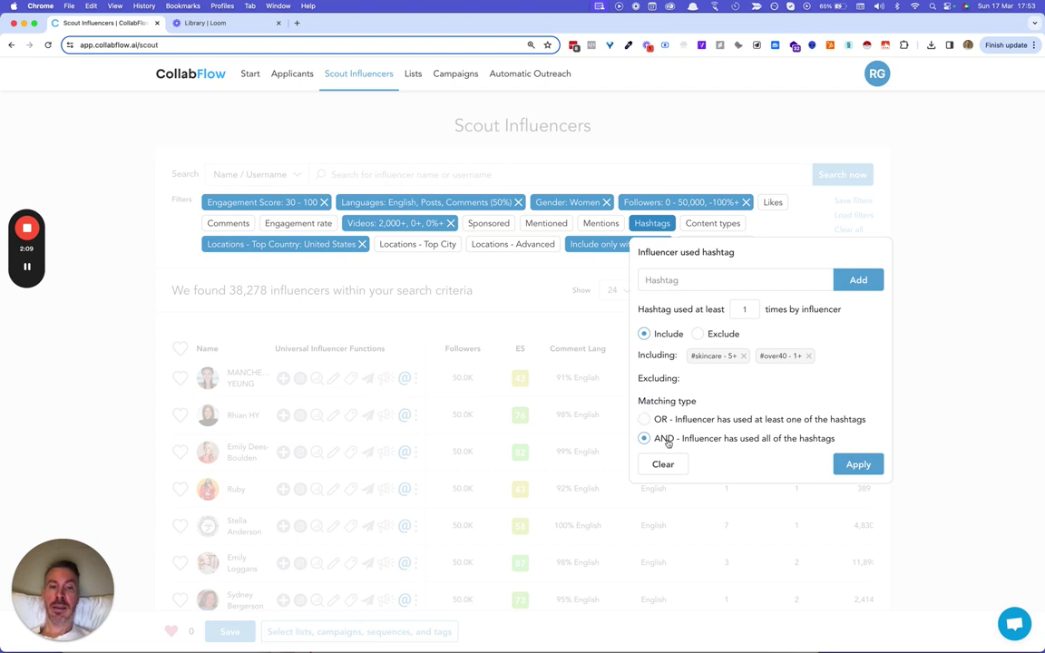
click(858, 465)
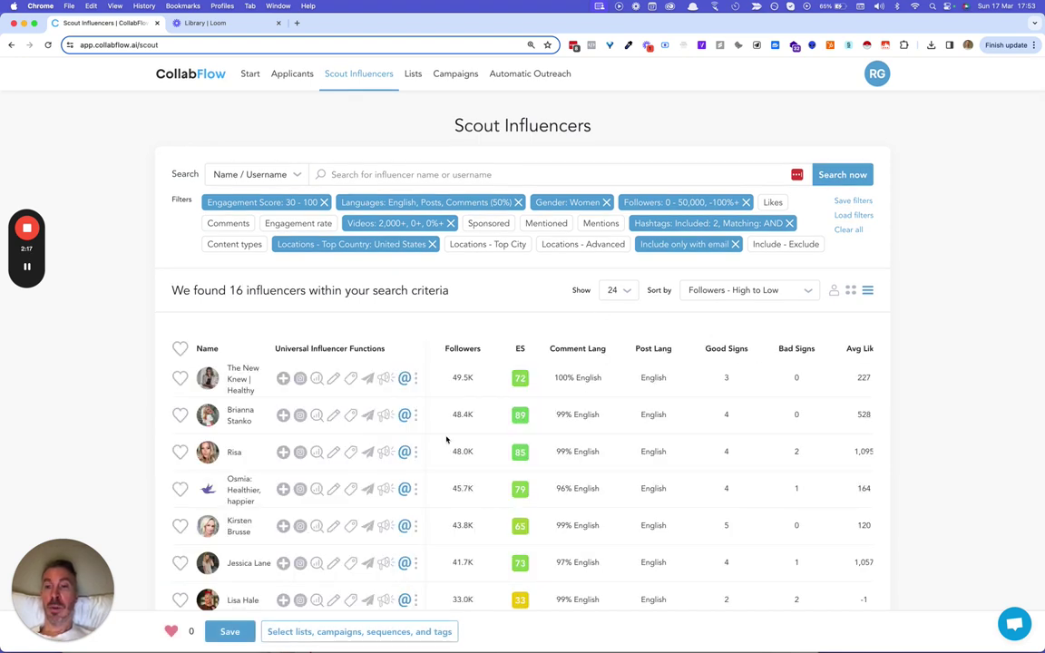
scroll(445, 439, down, 4)
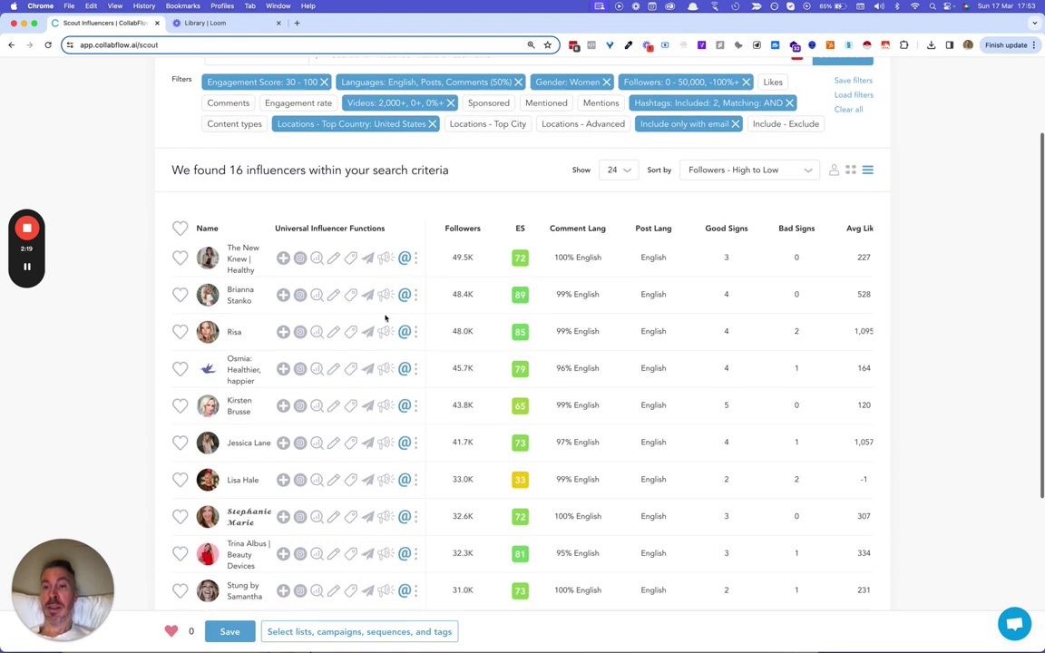
Open the top result rows' Instagram profiles in new tabs and show the first one.
click(301, 258)
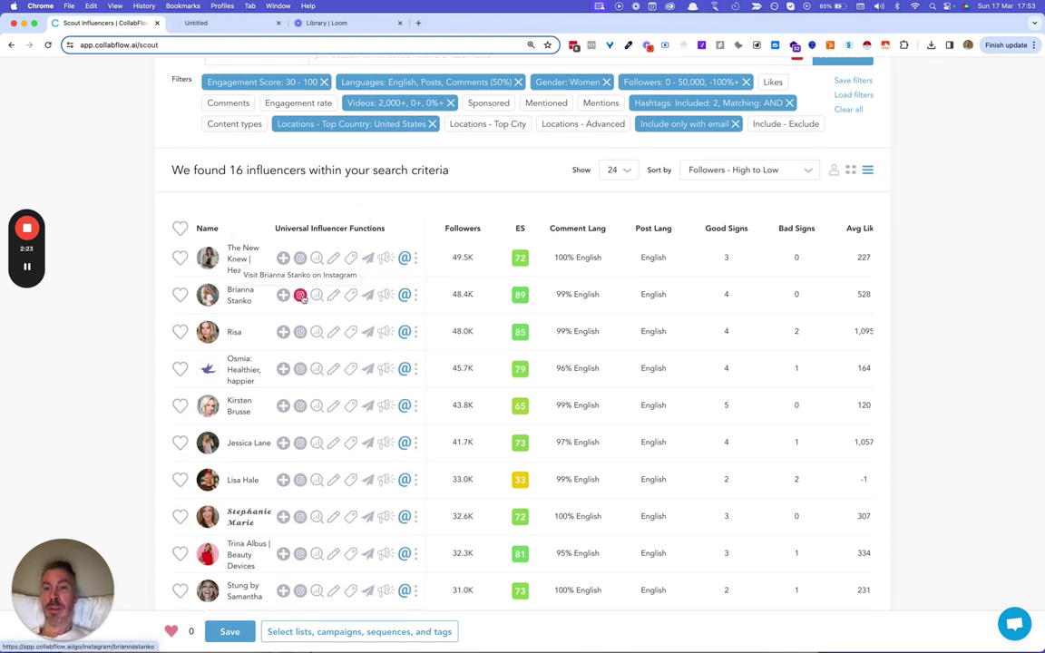
click(301, 295)
click(300, 332)
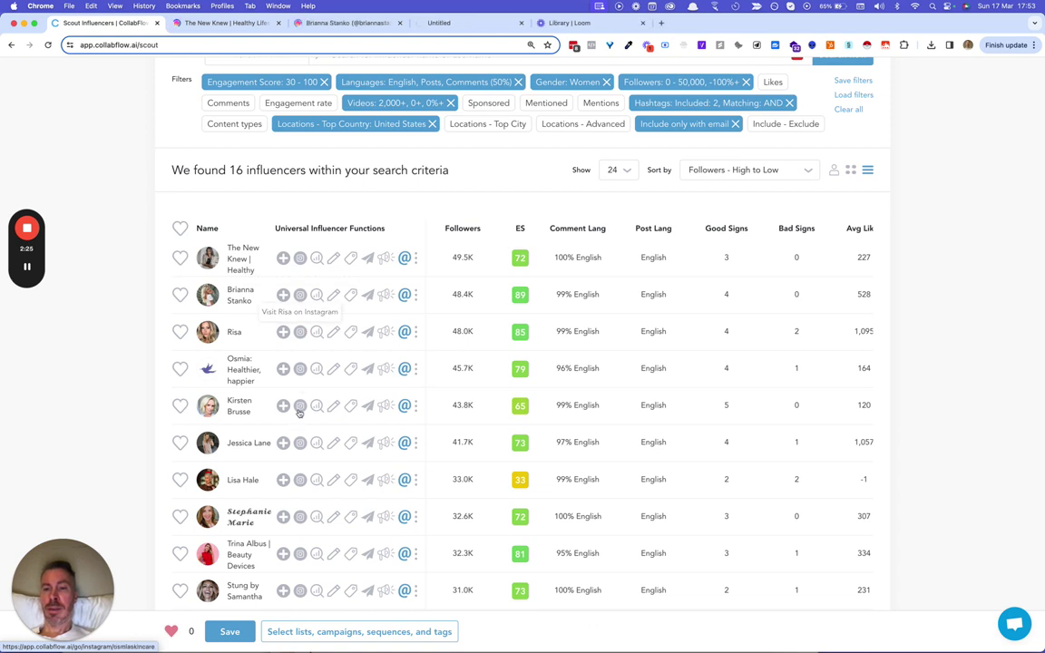
click(299, 443)
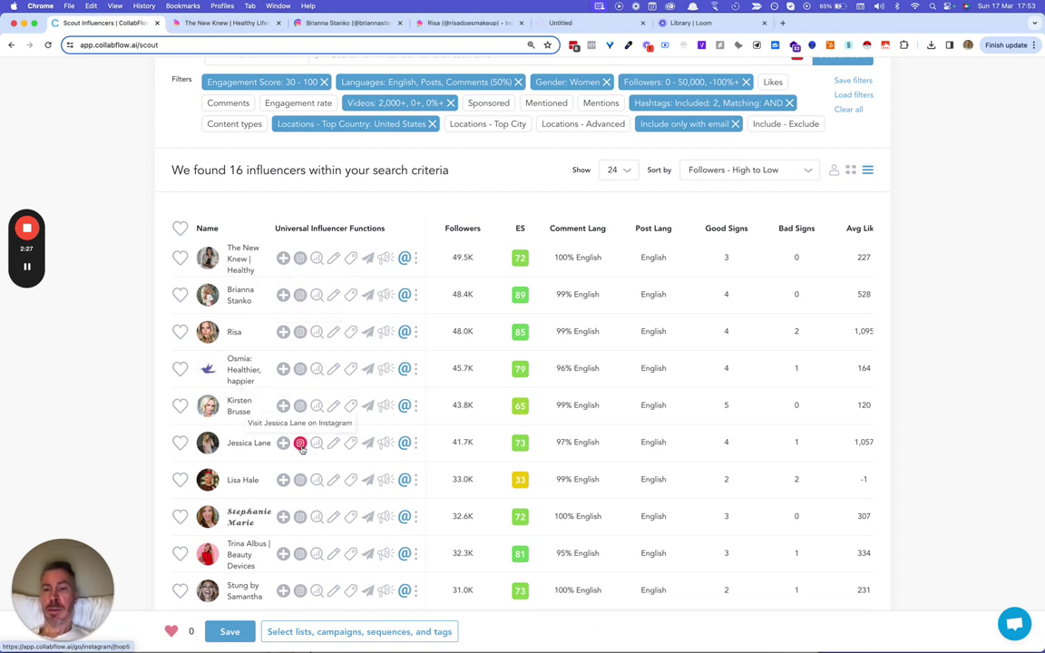
click(300, 480)
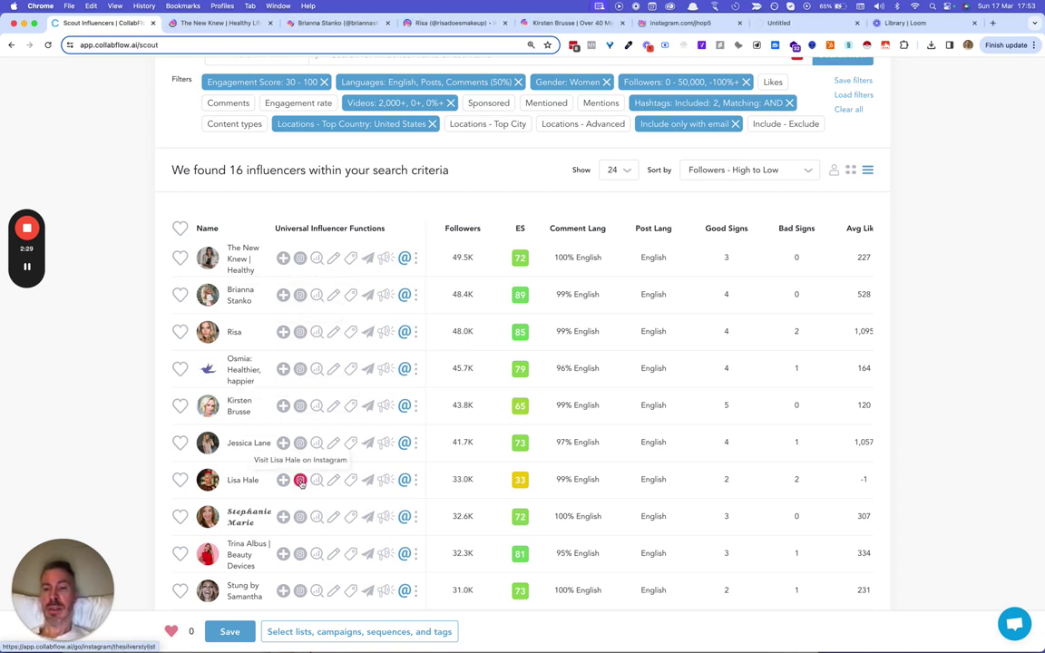
click(300, 516)
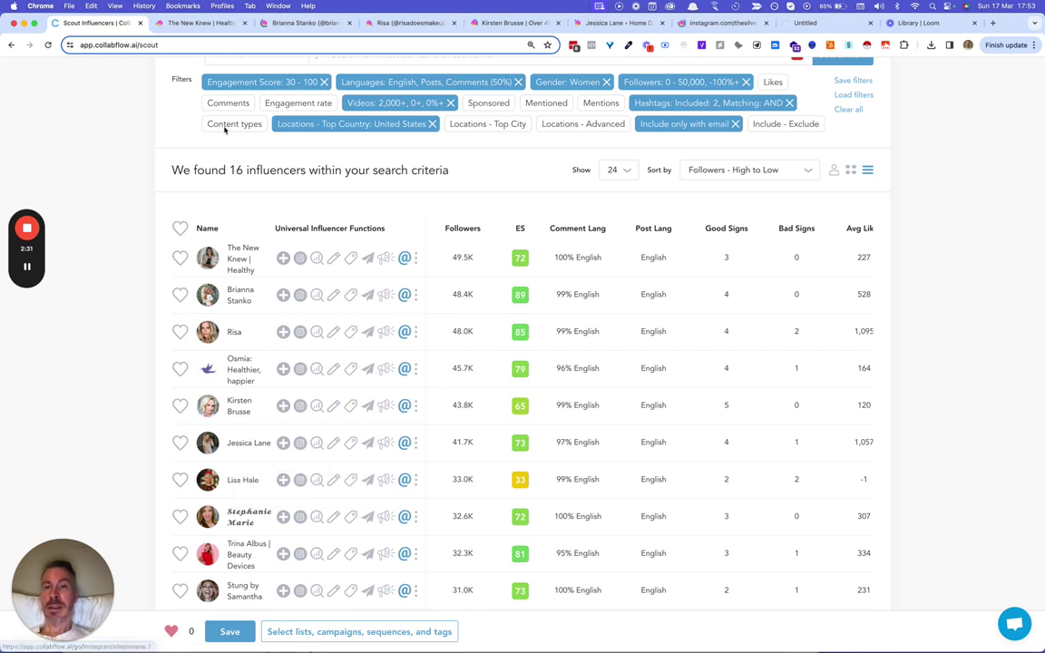
click(189, 29)
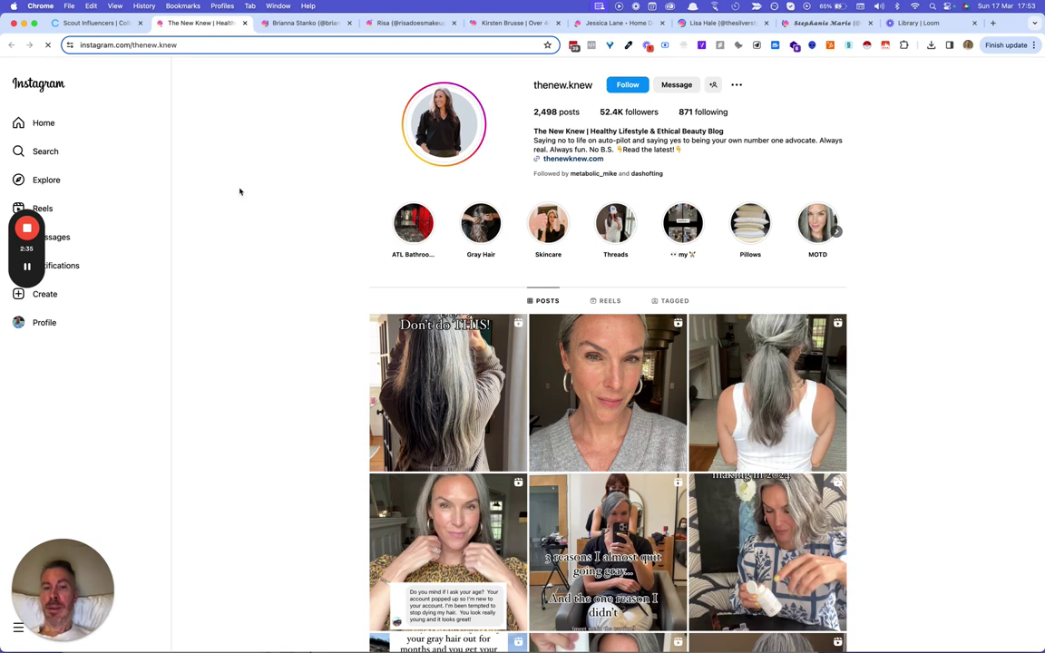
Browse and close three influencer profiles, reaching an over-40 makeup tips creator's profile.
scroll(240, 191, down, 2)
scroll(239, 192, down, 2)
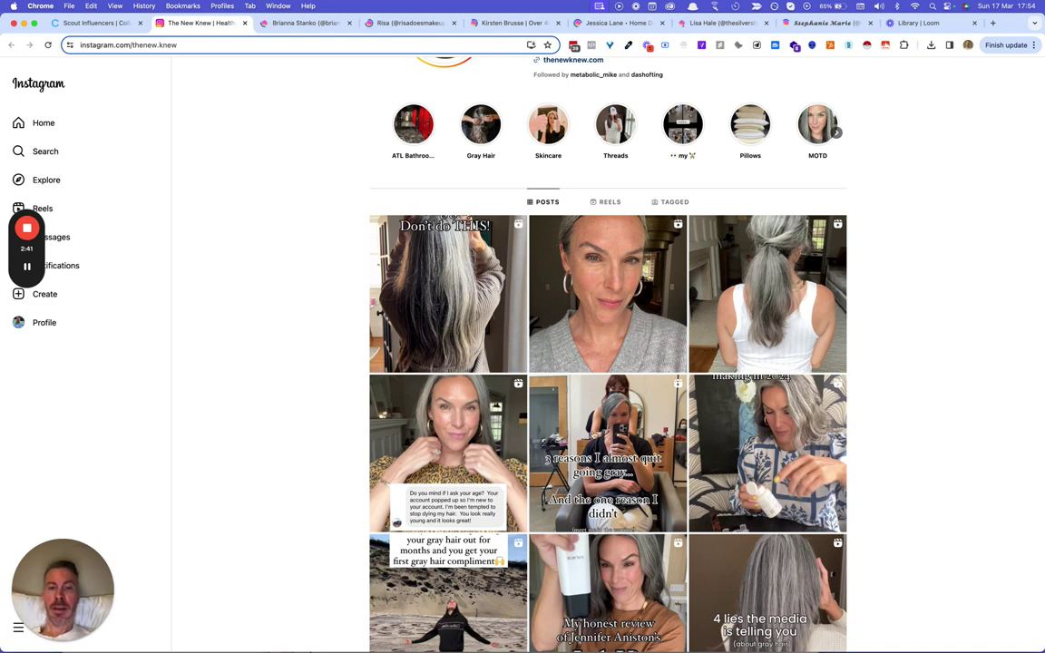
scroll(695, 448, down, 4)
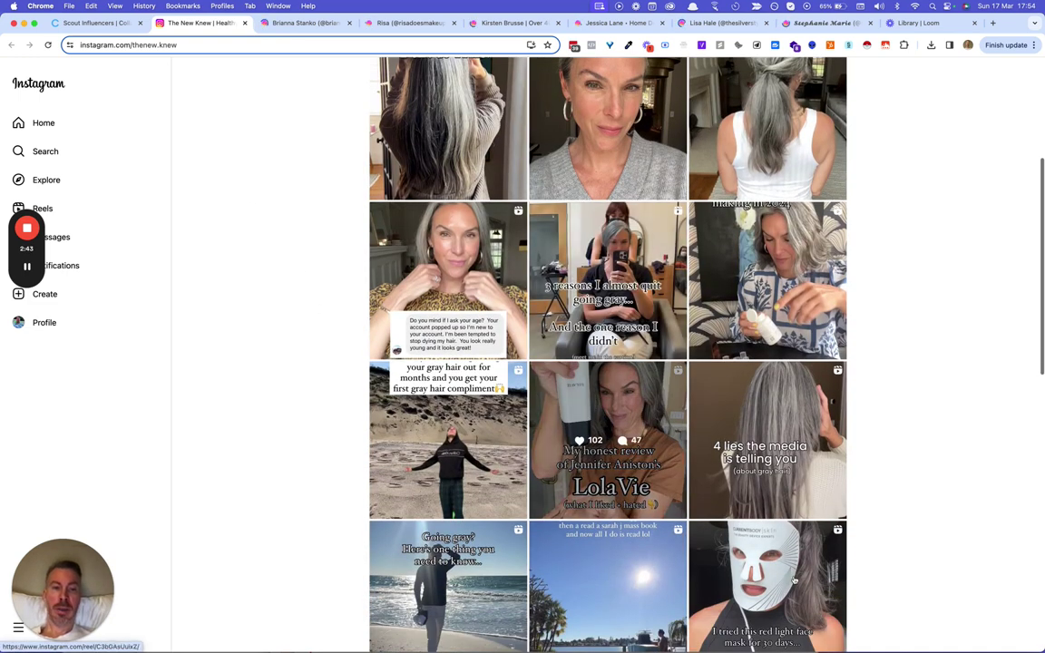
scroll(794, 580, down, 1)
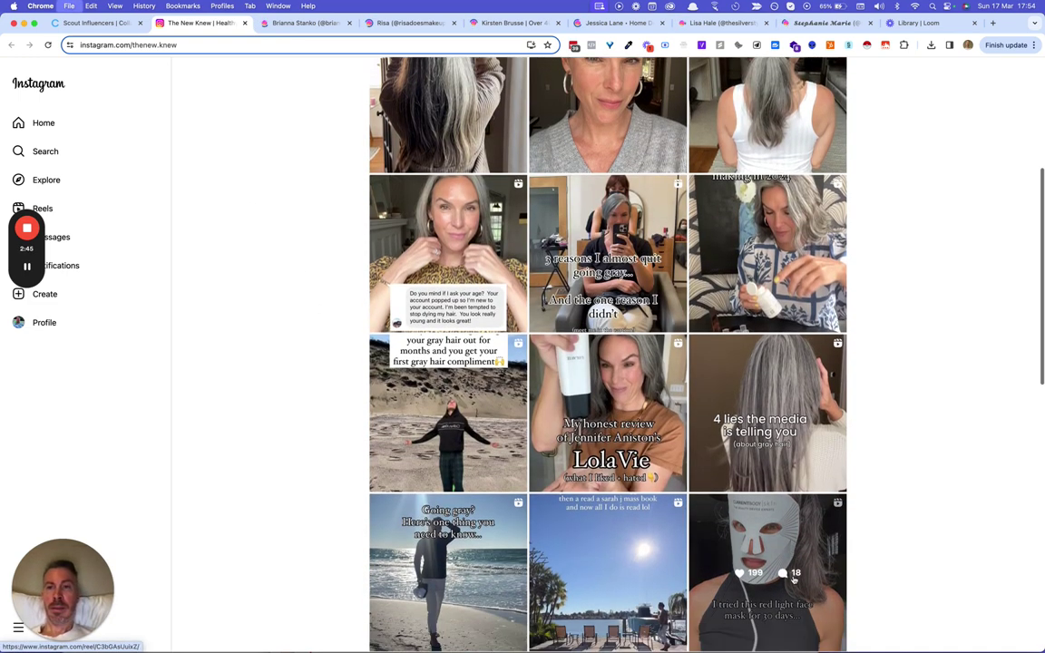
key(super+w)
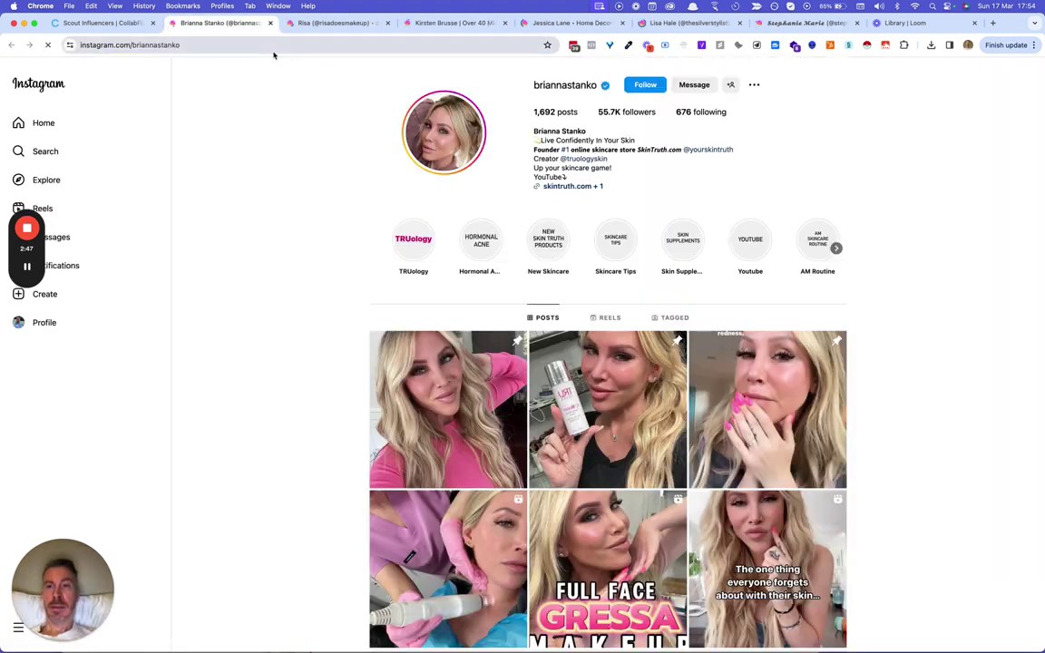
scroll(470, 356, down, 3)
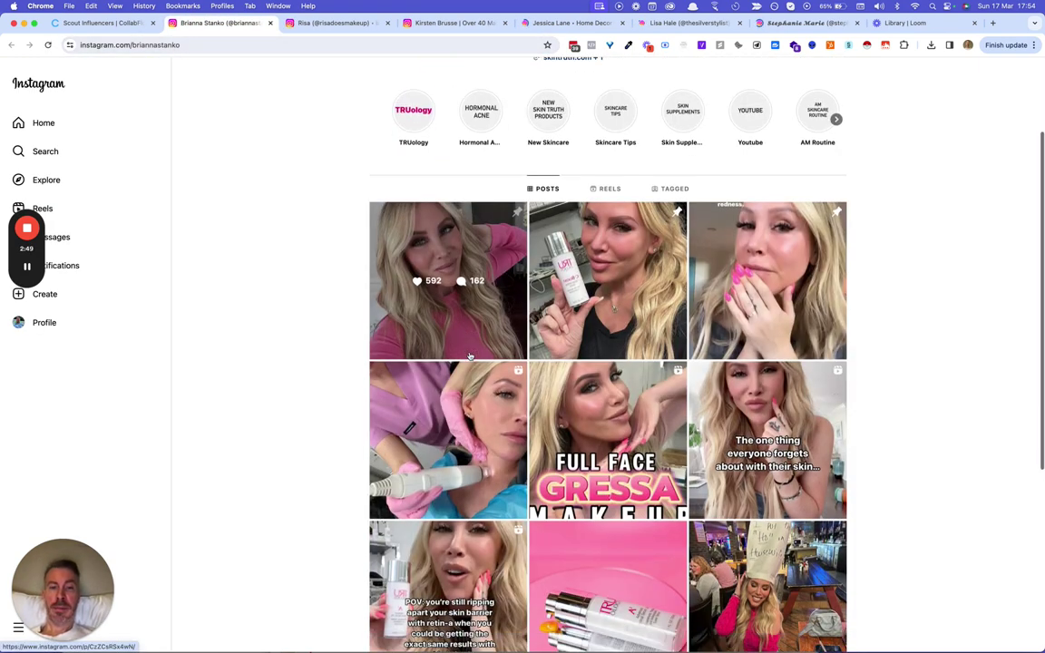
key(super+w)
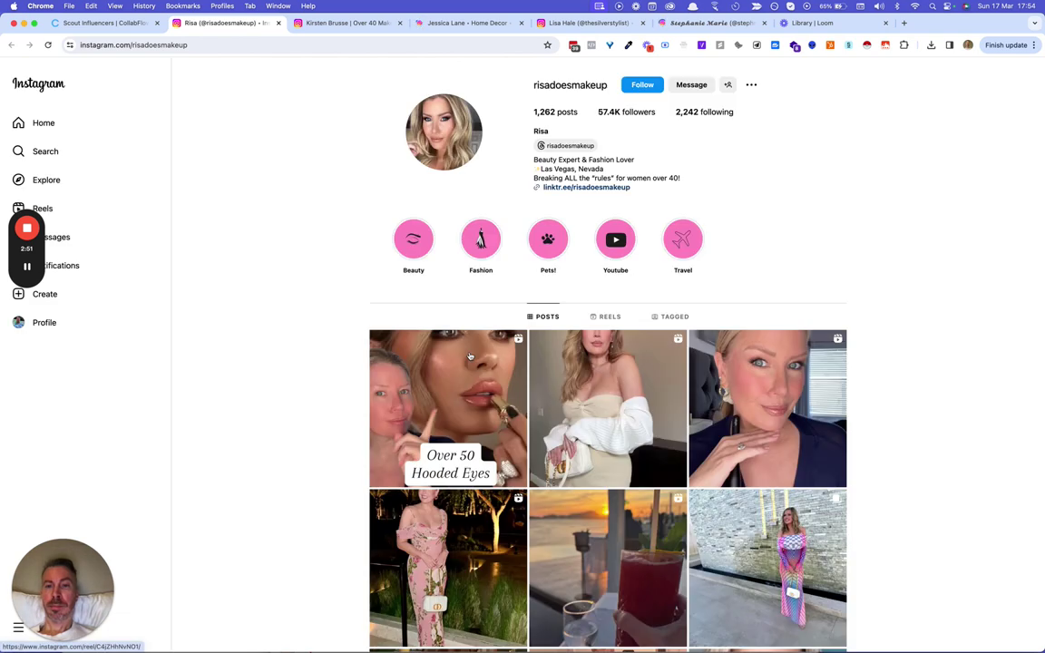
scroll(470, 356, down, 2)
scroll(469, 355, down, 1)
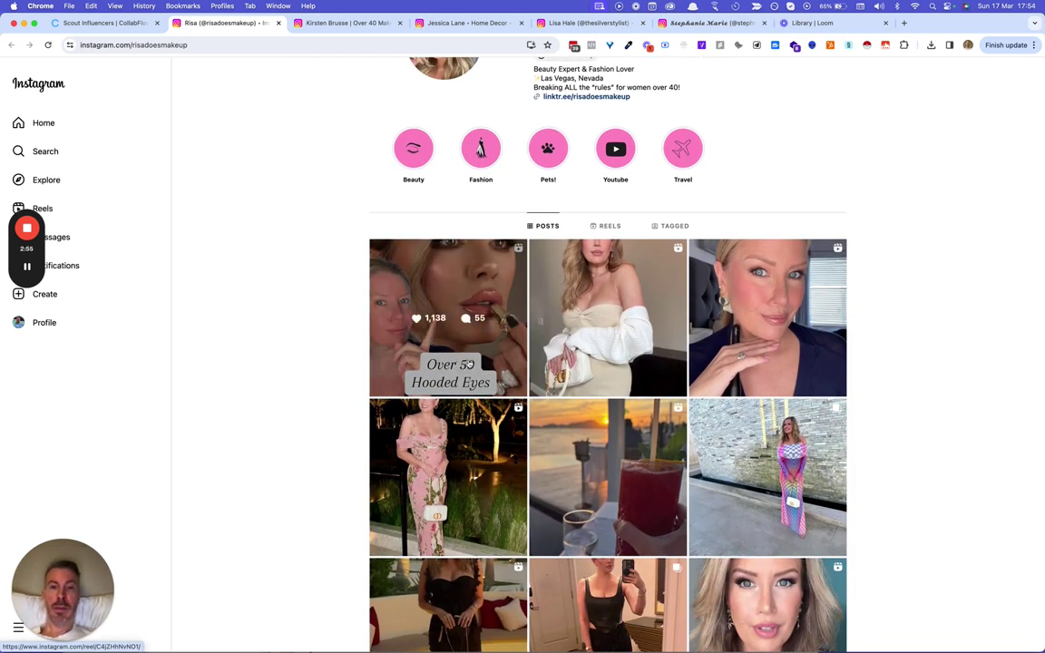
scroll(345, 316, up, 2)
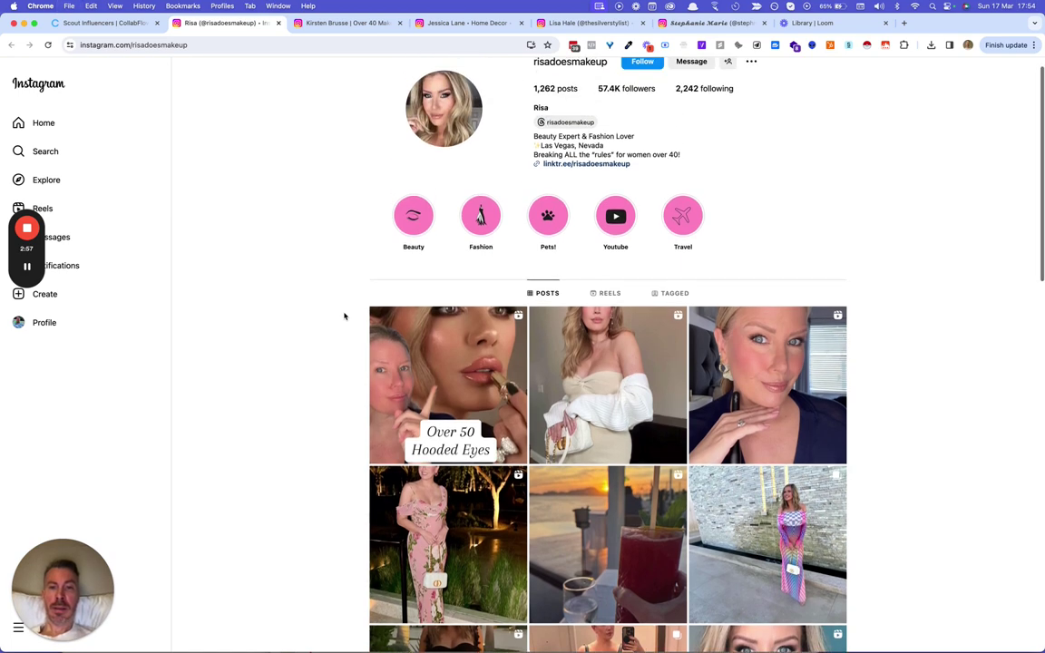
key(super+w)
scroll(344, 315, down, 3)
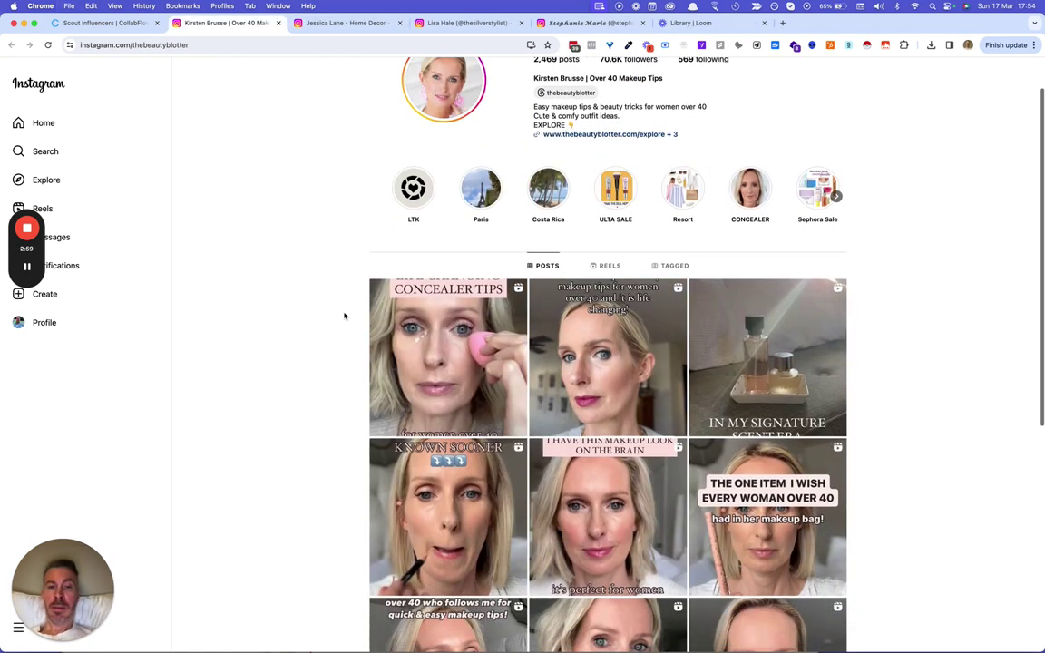
Close the makeup tips creator's profile, then browse and close the next one.
key(super+w)
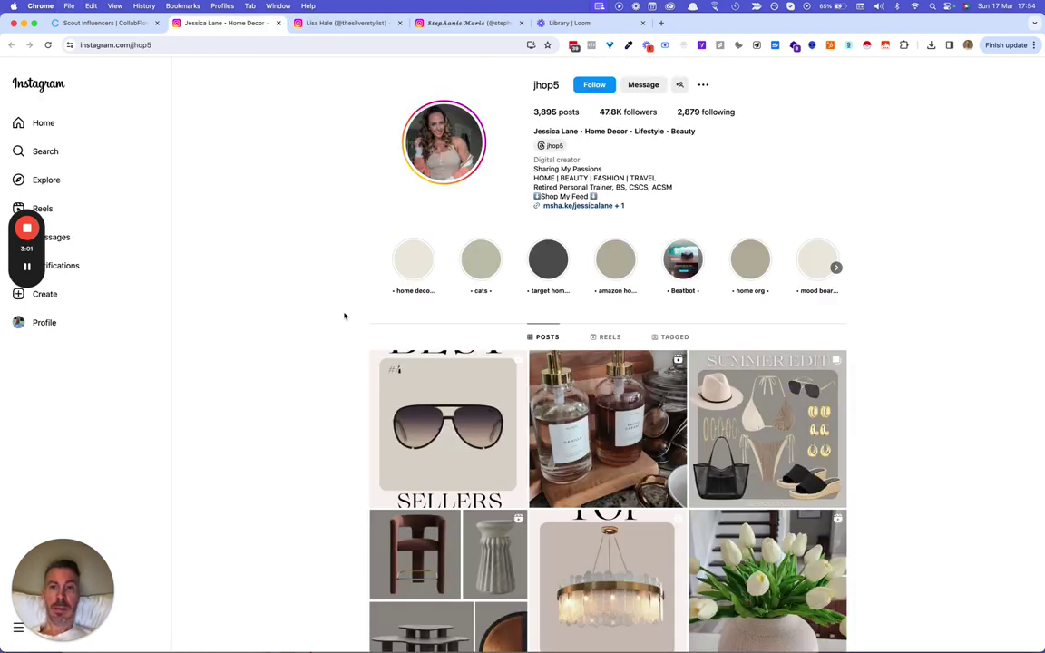
scroll(345, 316, down, 1)
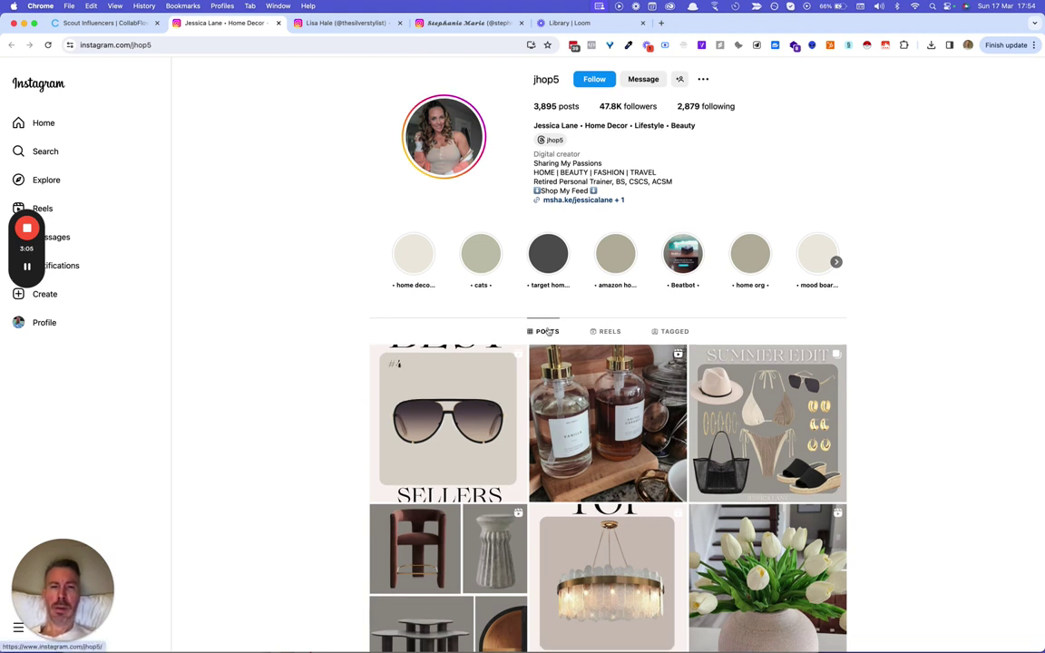
scroll(549, 332, down, 1)
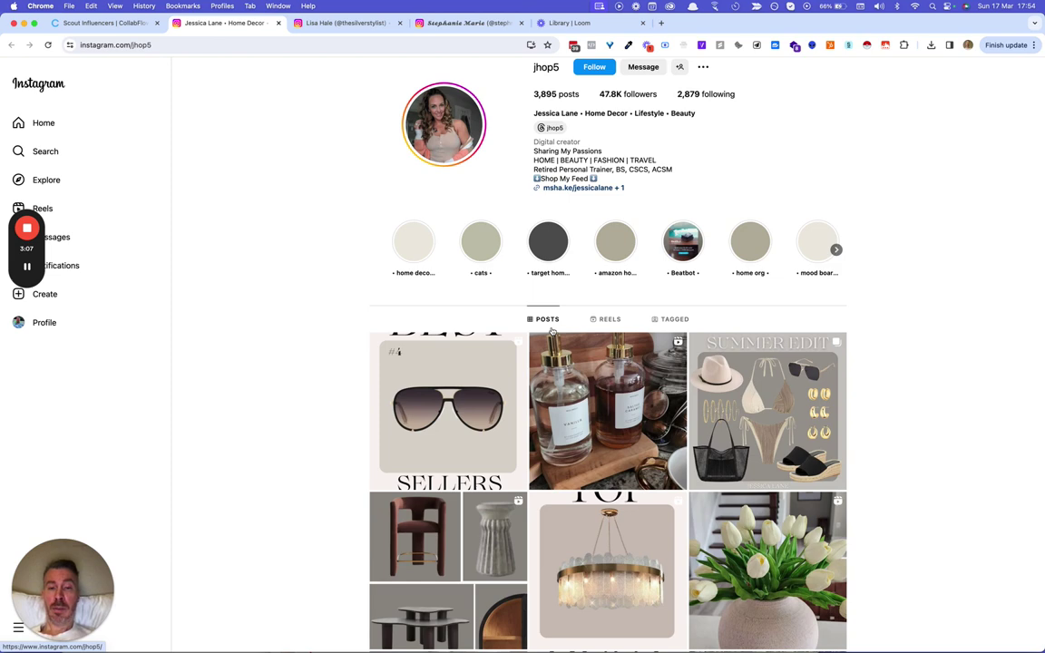
scroll(551, 332, up, 1)
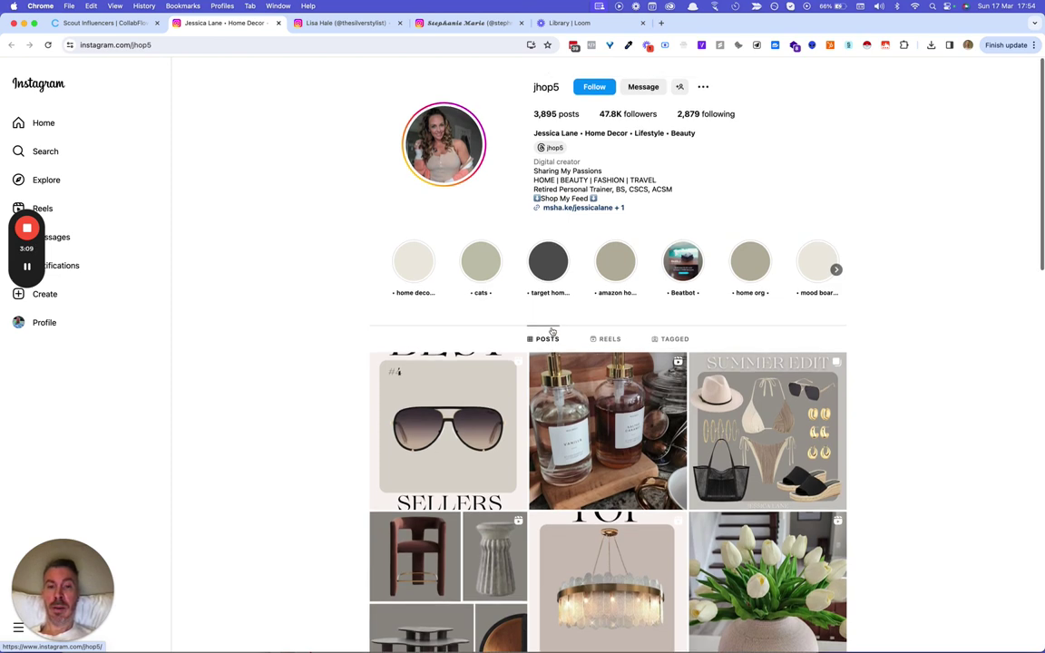
scroll(551, 332, down, 2)
scroll(552, 331, down, 5)
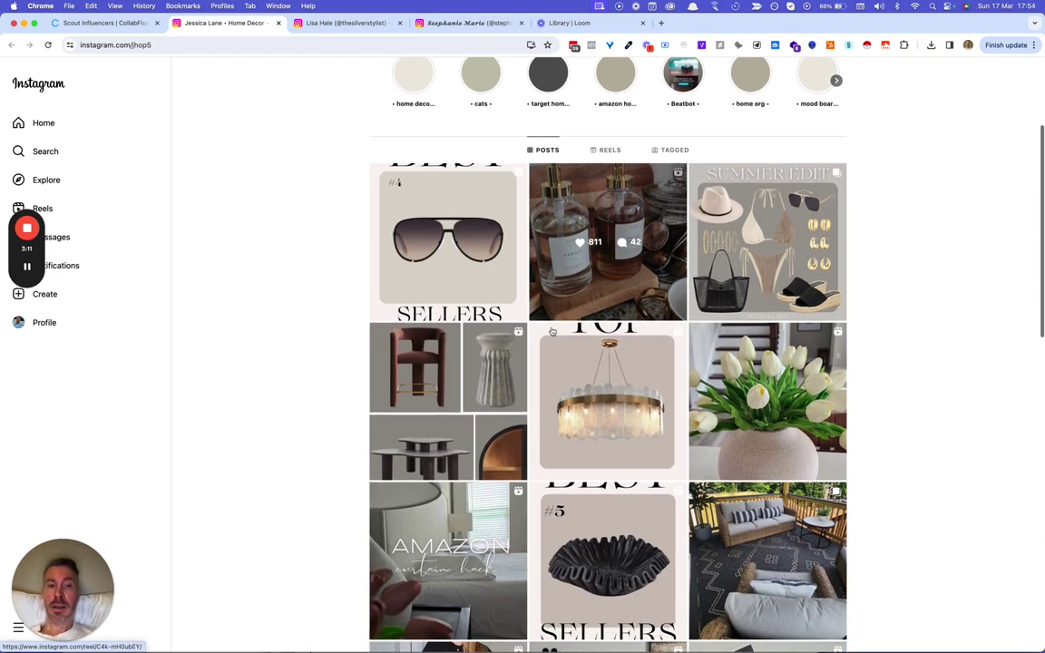
key(super+w)
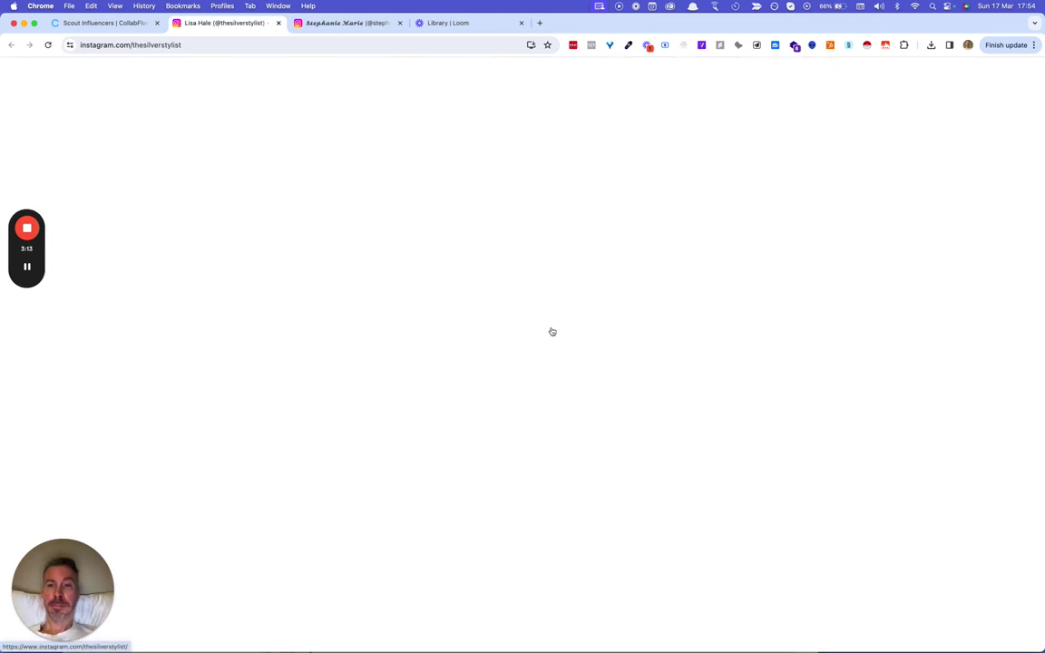
Browse and close the last two profiles, returning to the 16-result influencer list.
scroll(551, 332, down, 5)
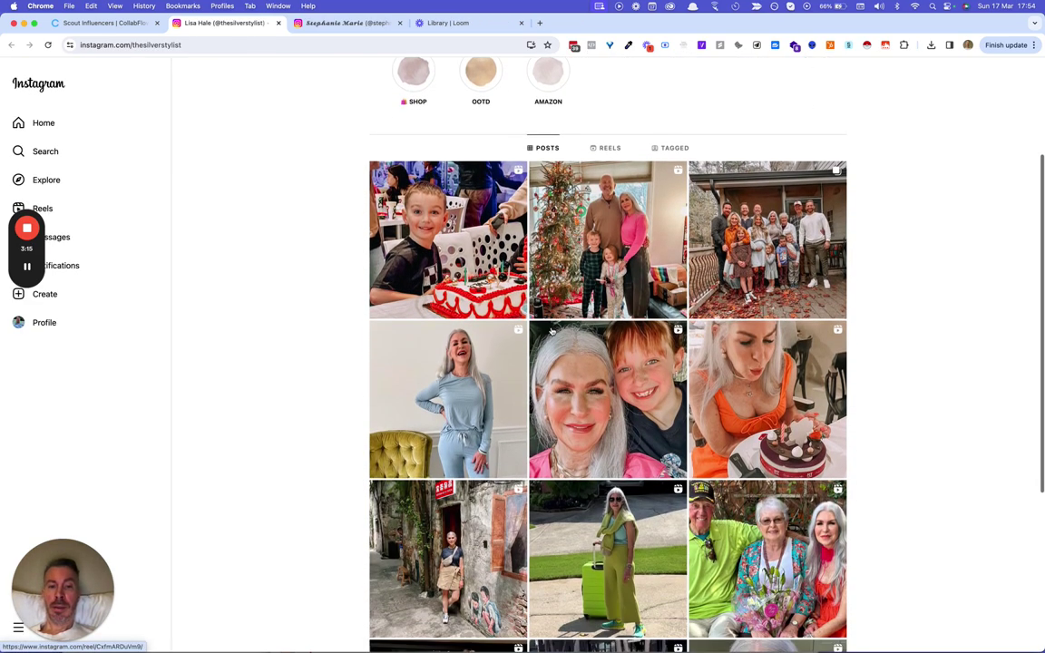
scroll(551, 332, down, 8)
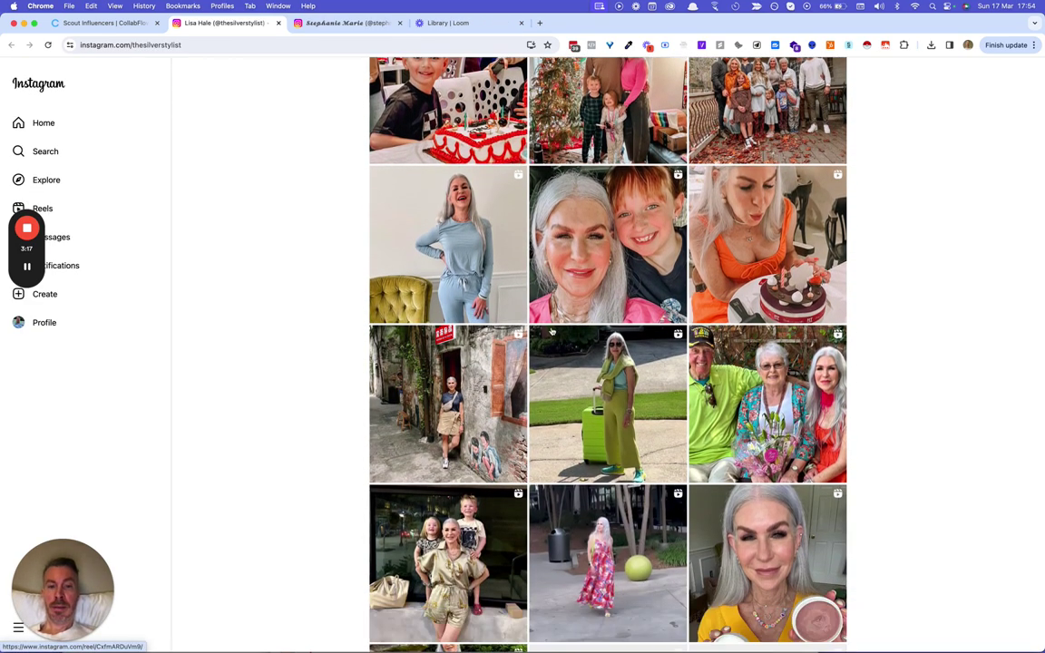
scroll(551, 332, down, 2)
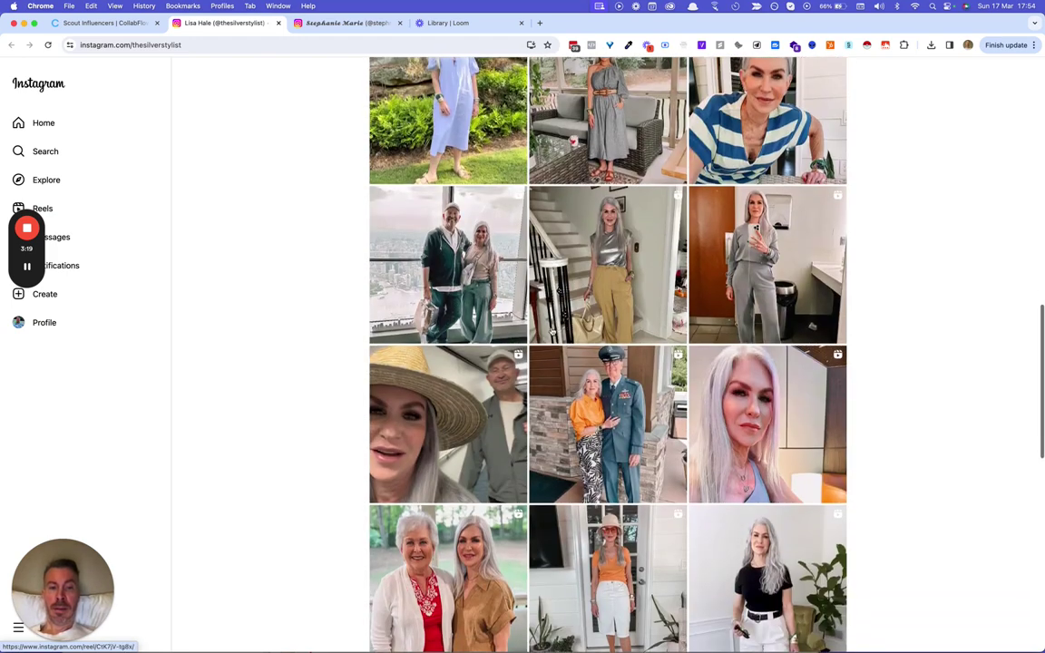
scroll(580, 363, up, 10)
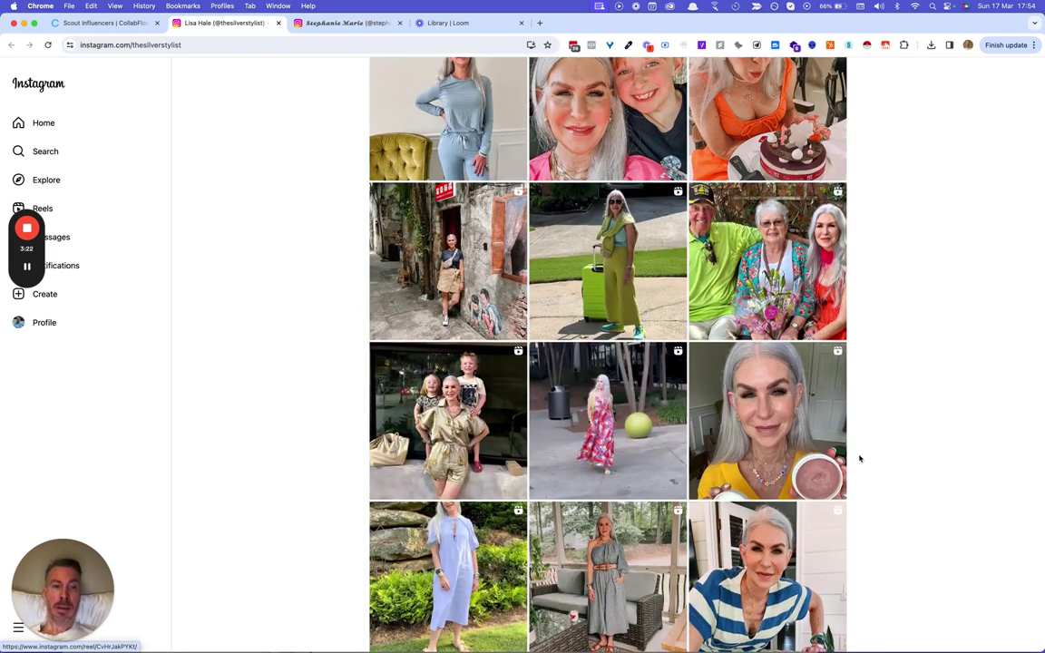
scroll(839, 474, up, 8)
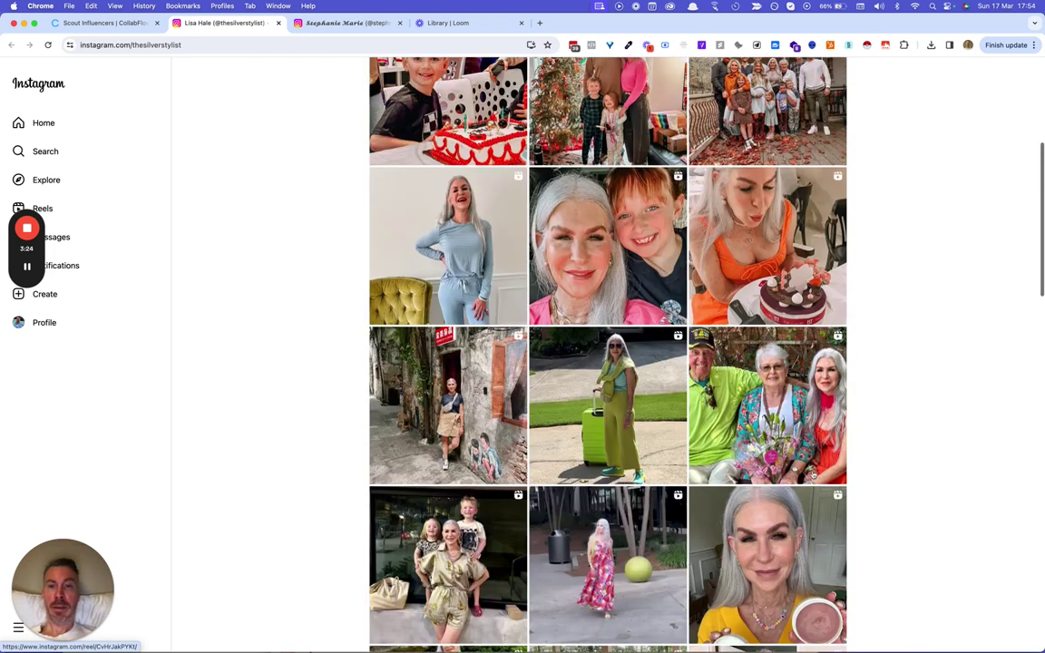
key(super+w)
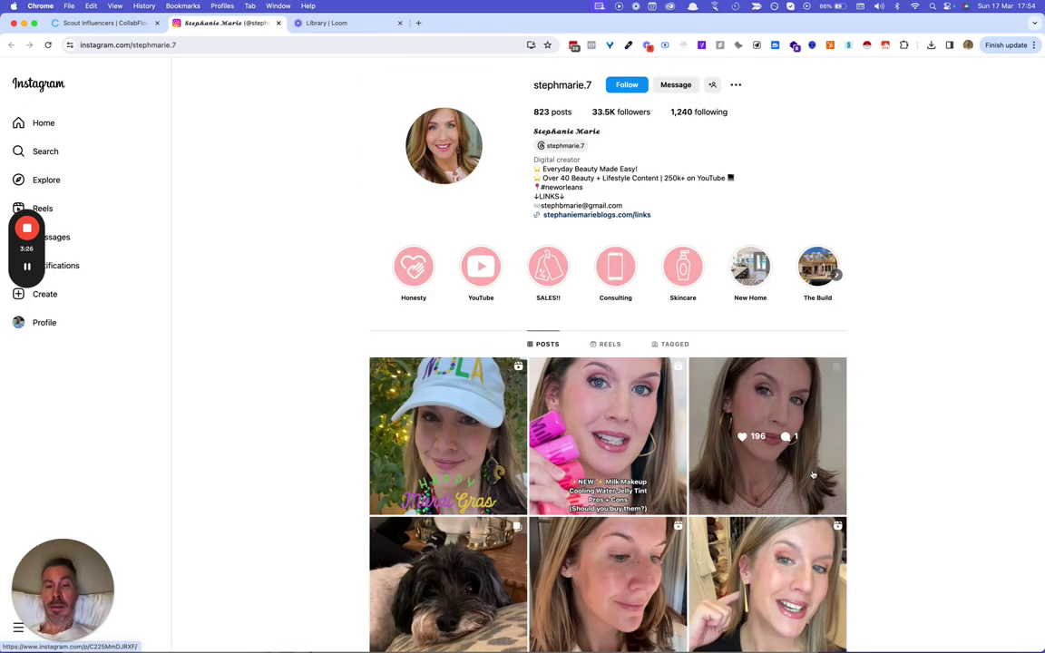
scroll(813, 473, down, 2)
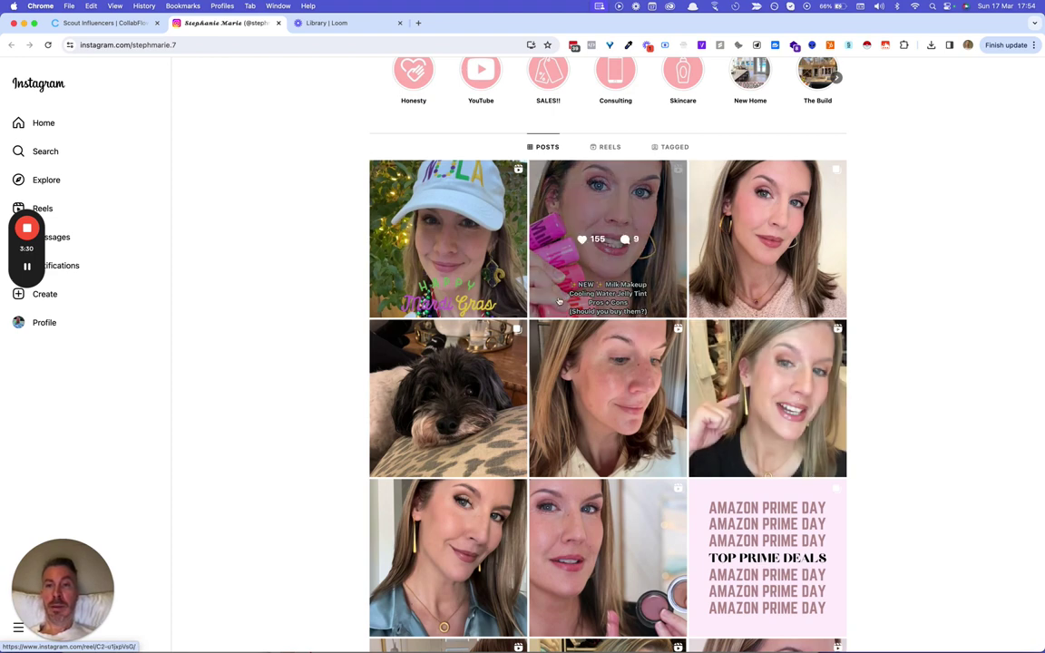
key(super+w)
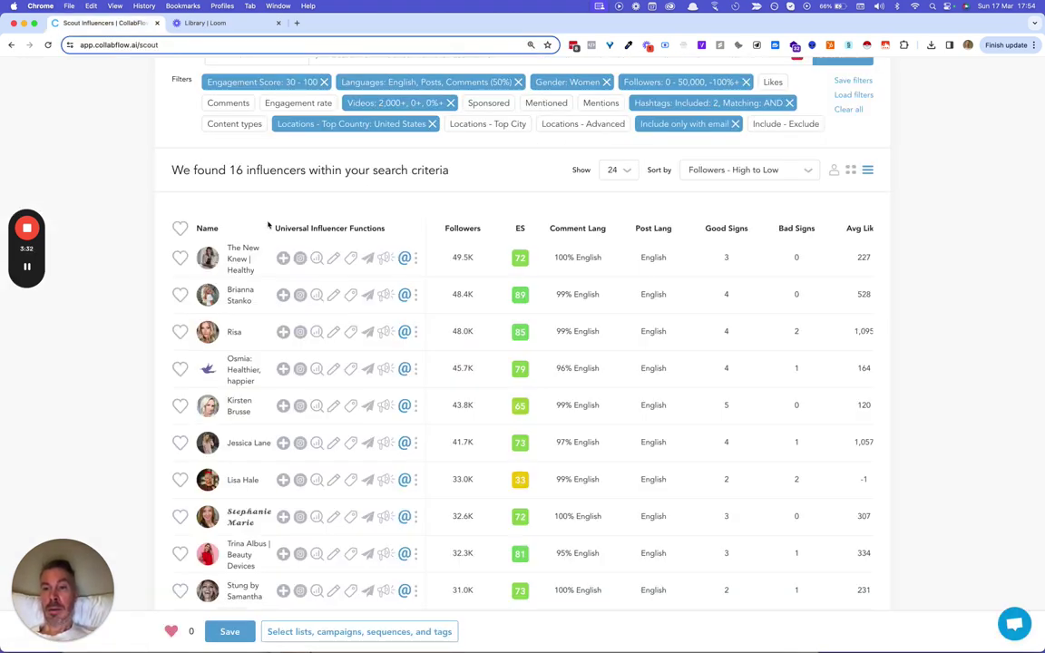
scroll(314, 244, down, 2)
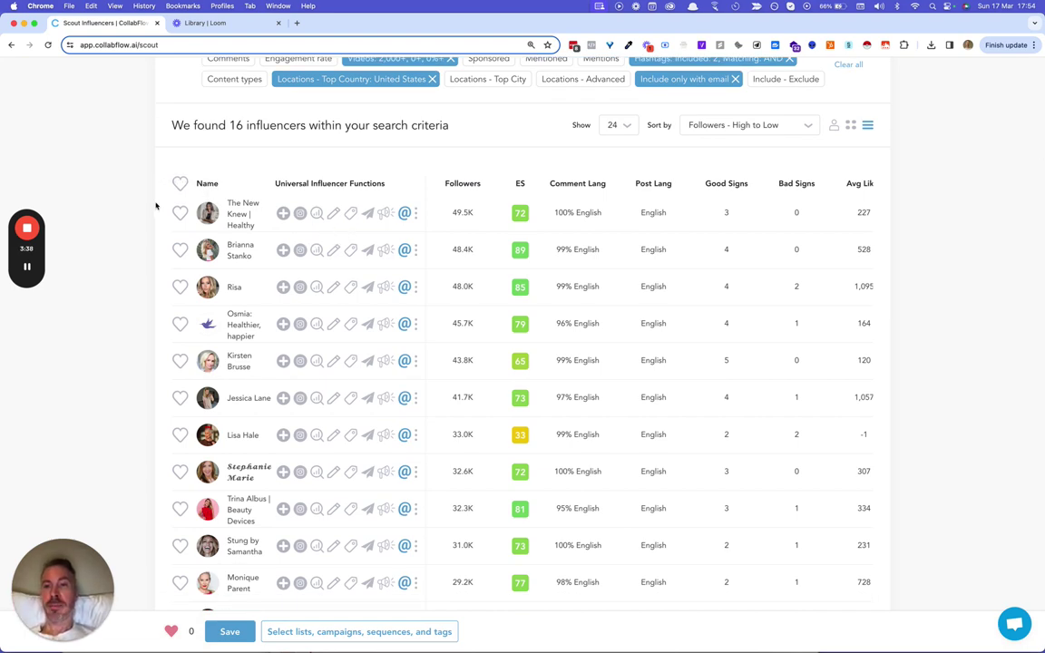
scroll(156, 205, up, 1)
scroll(156, 205, up, 3)
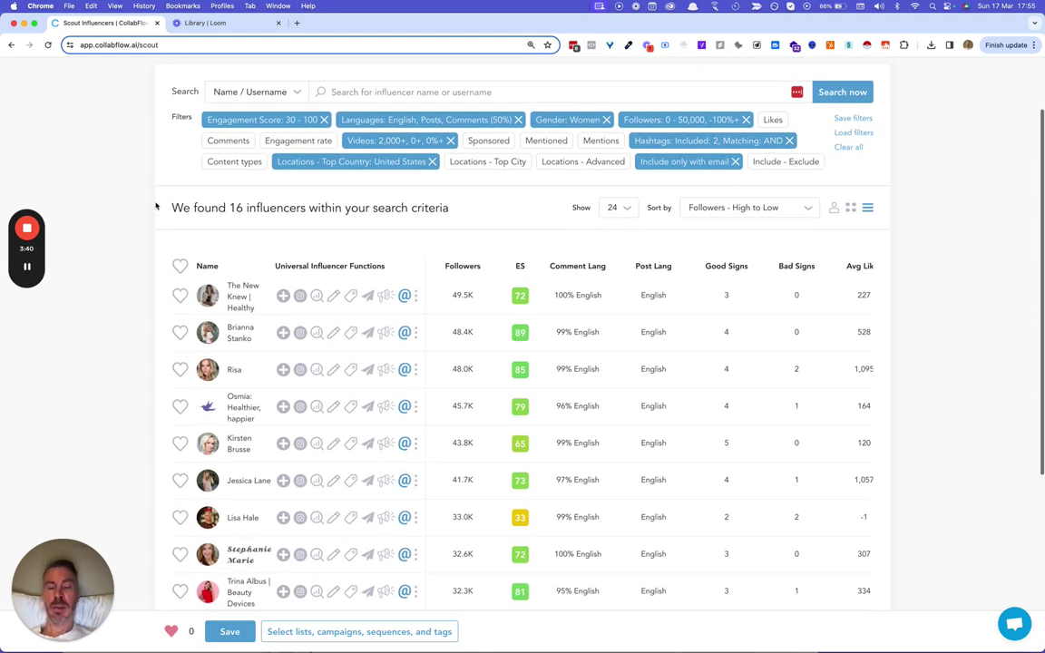
scroll(156, 205, up, 3)
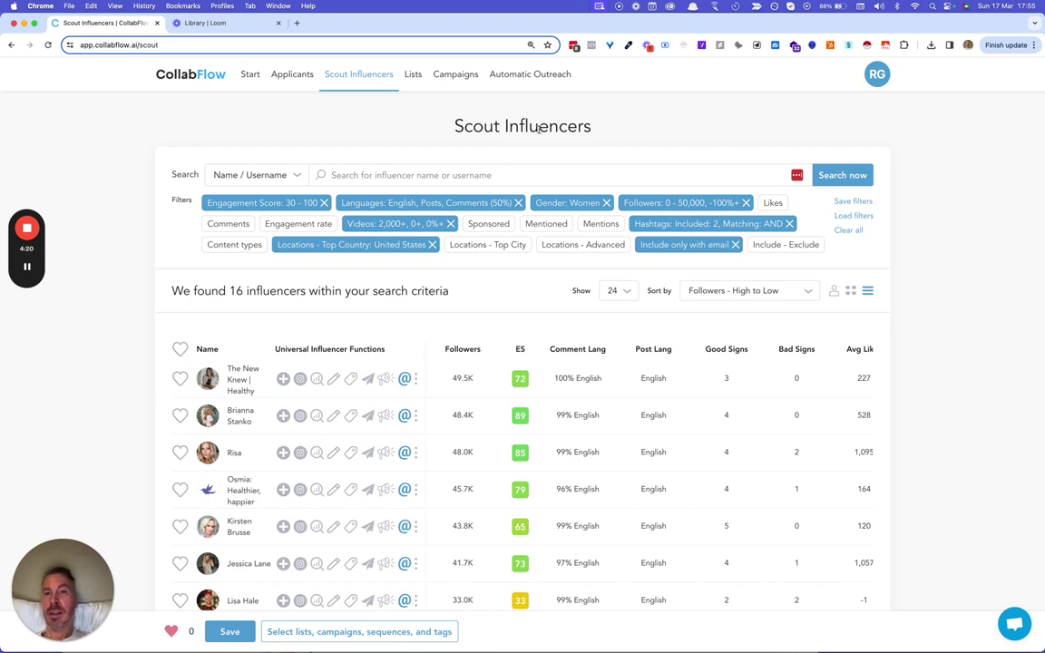
mouse_move(39, 245)
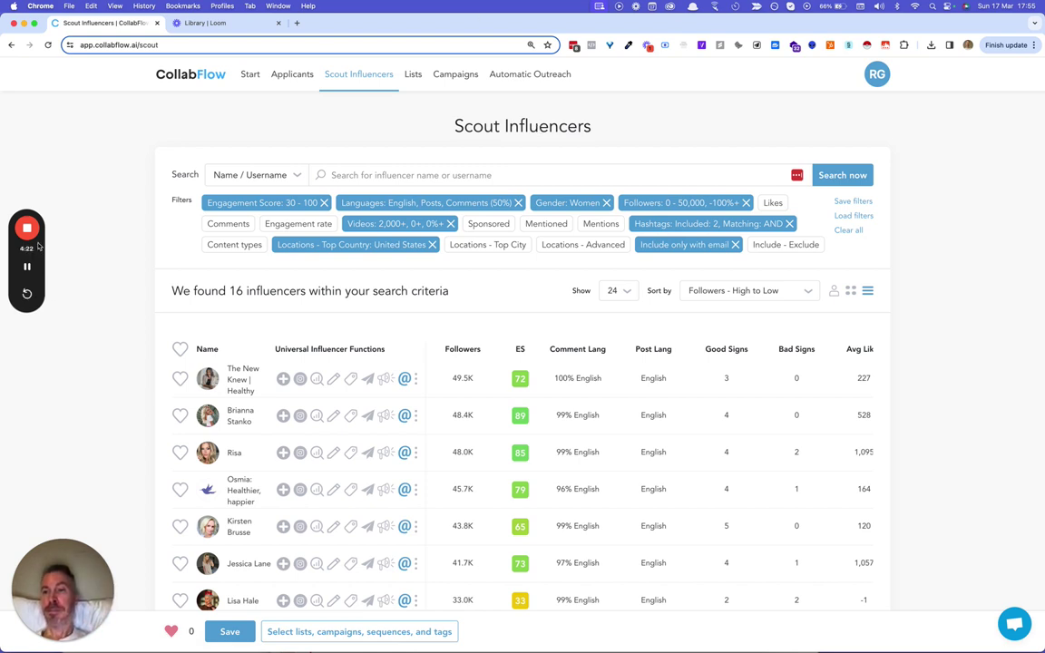